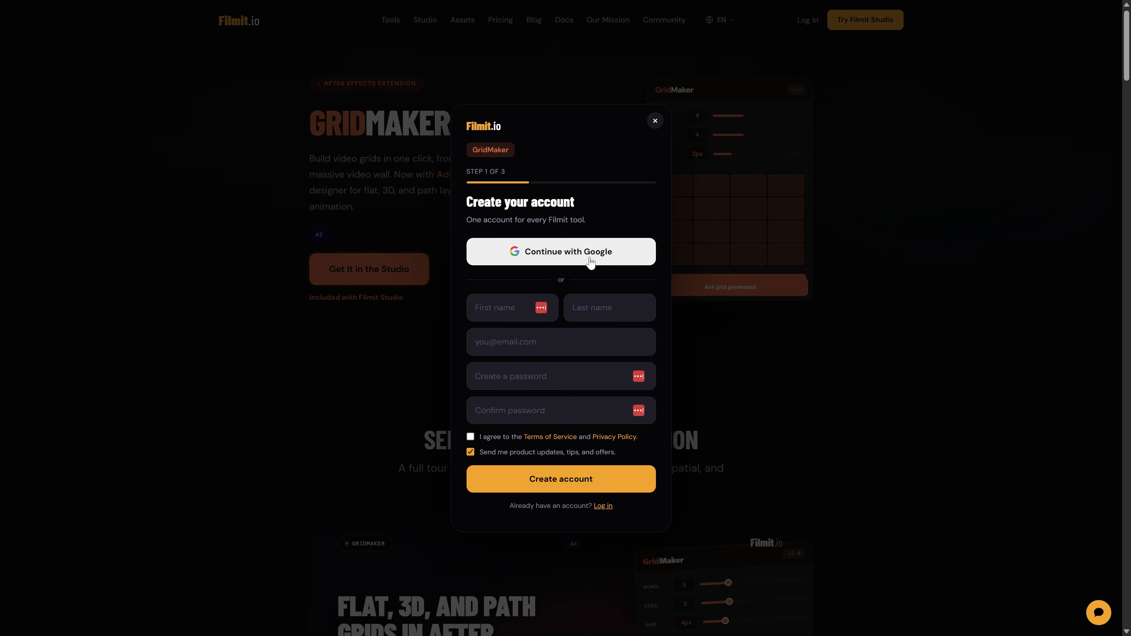
Close the account creation dialog on the Filmit GridMaker web page
click(654, 120)
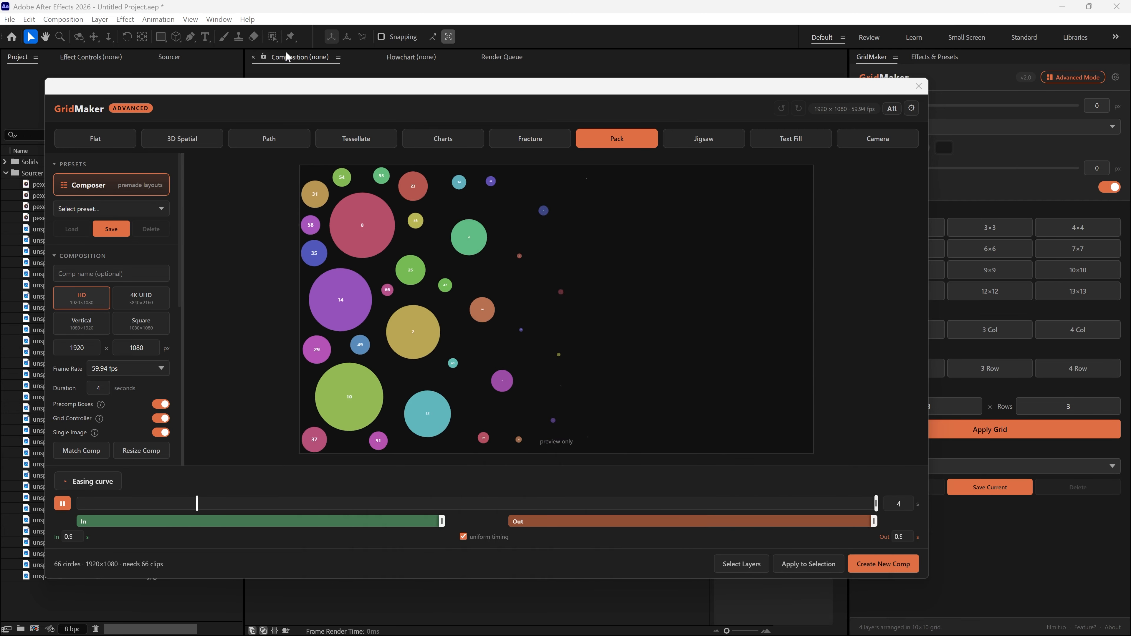
click(219, 19)
mouse_move(336, 72)
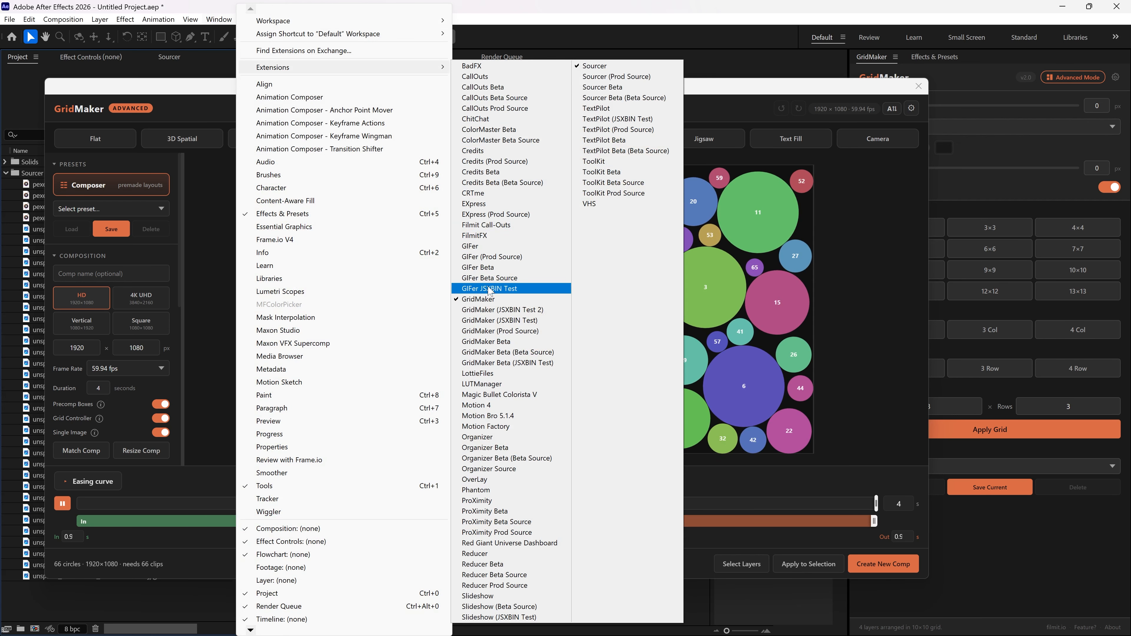
click(823, 95)
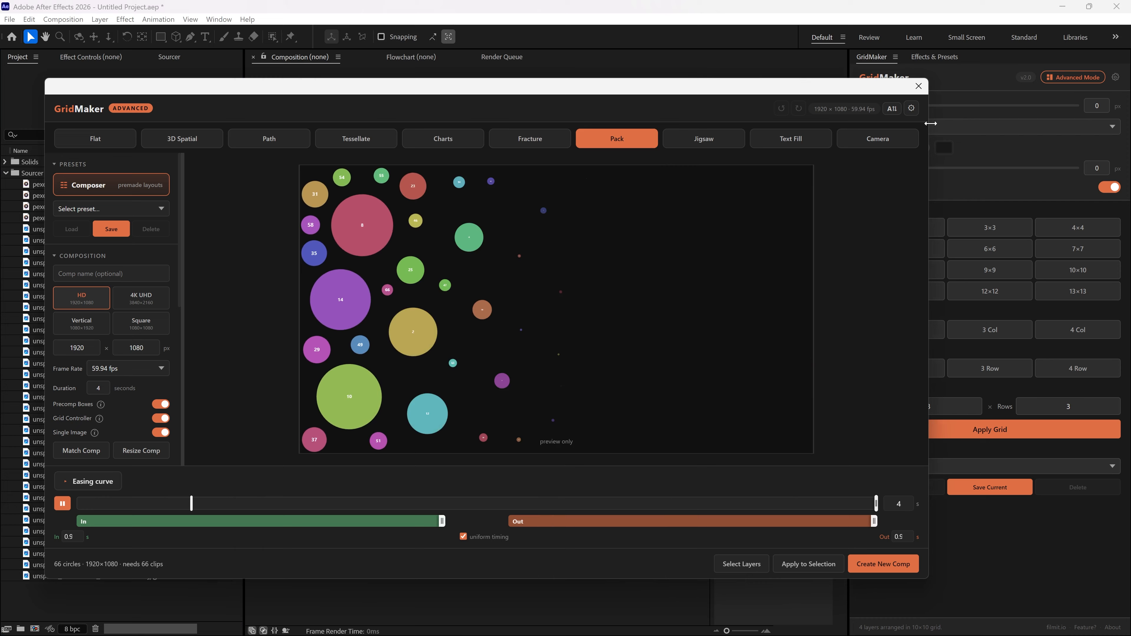
Enlarge and reposition the GridMaker Advanced window over the workspace
drag(928, 130, 799, 129)
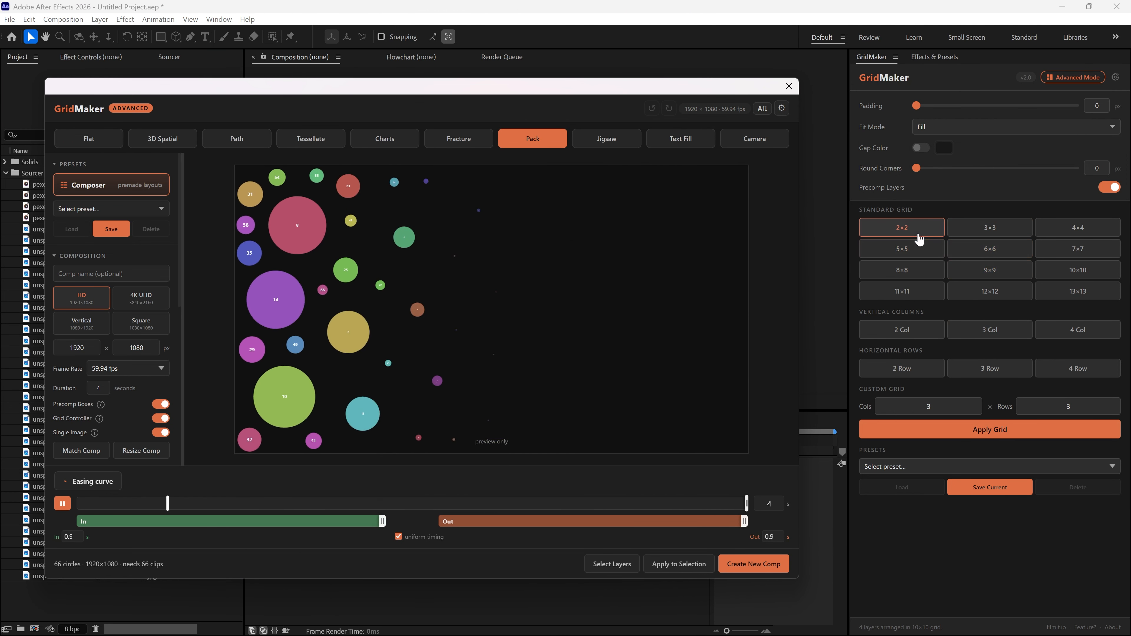
click(906, 227)
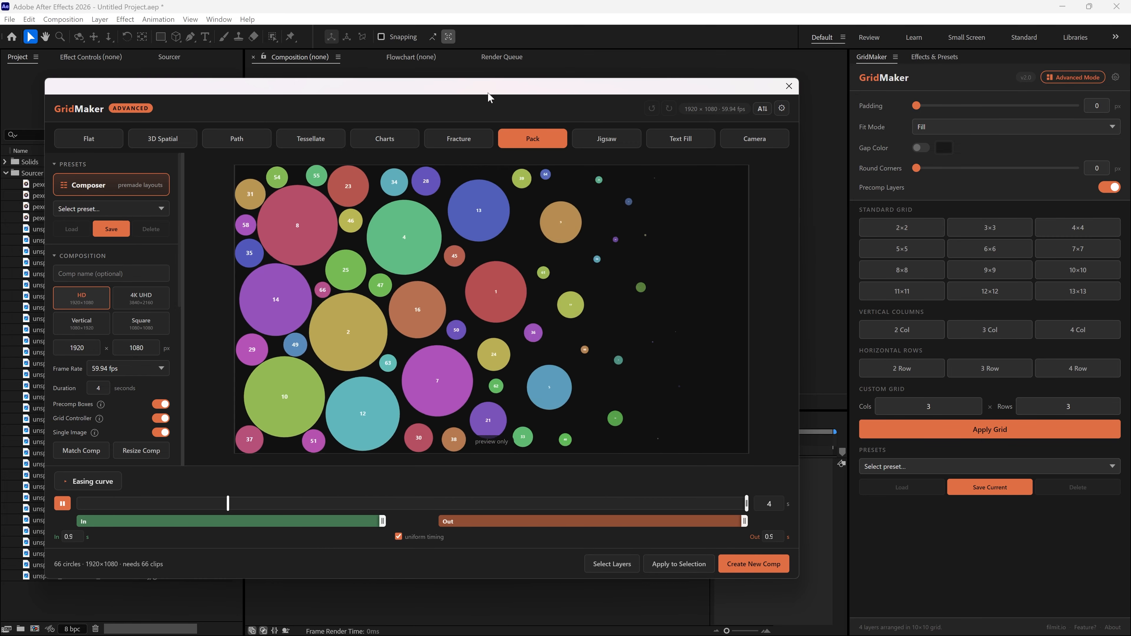
drag(491, 80, 551, 46)
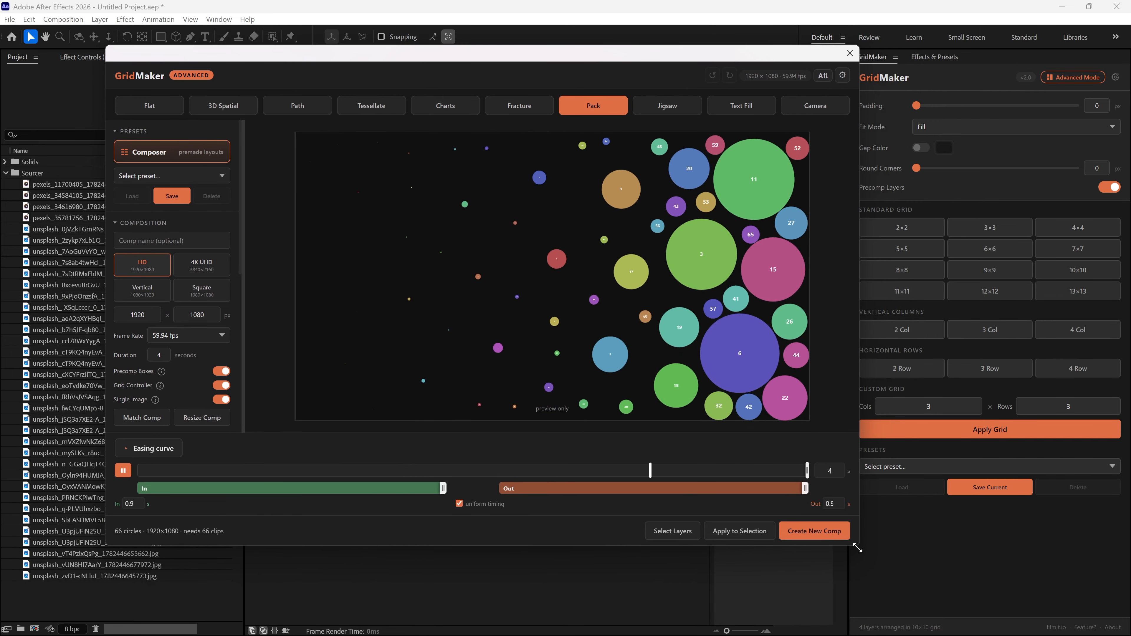
drag(858, 545, 1012, 591)
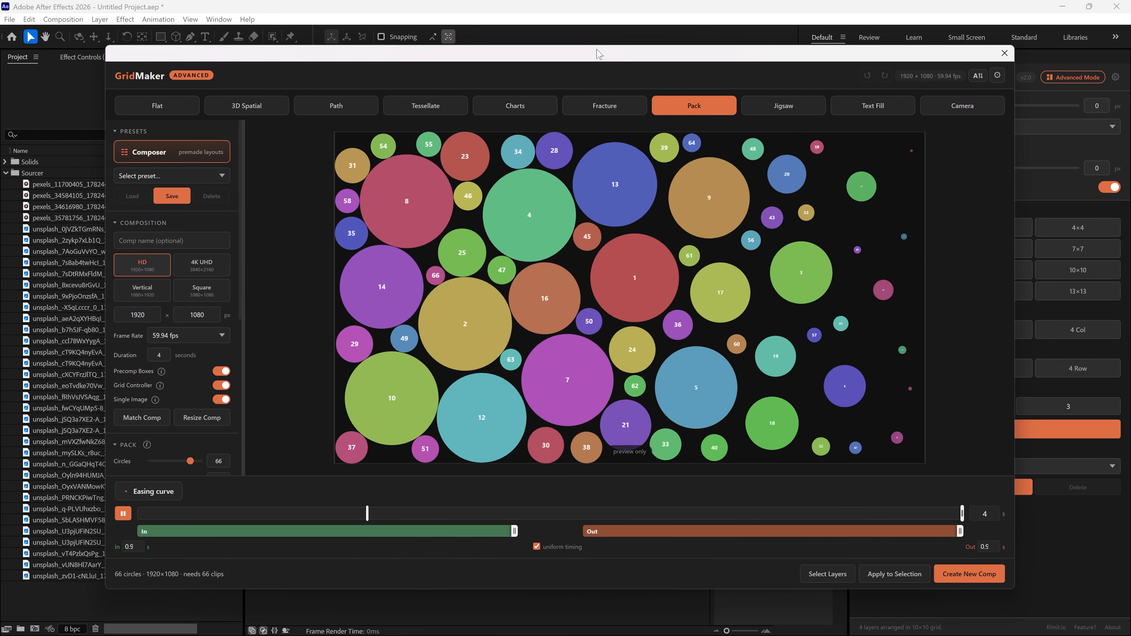
drag(598, 52, 569, 54)
Preview each GridMaker layout mode from Flat through Camera, returning to Pack
click(159, 113)
click(238, 110)
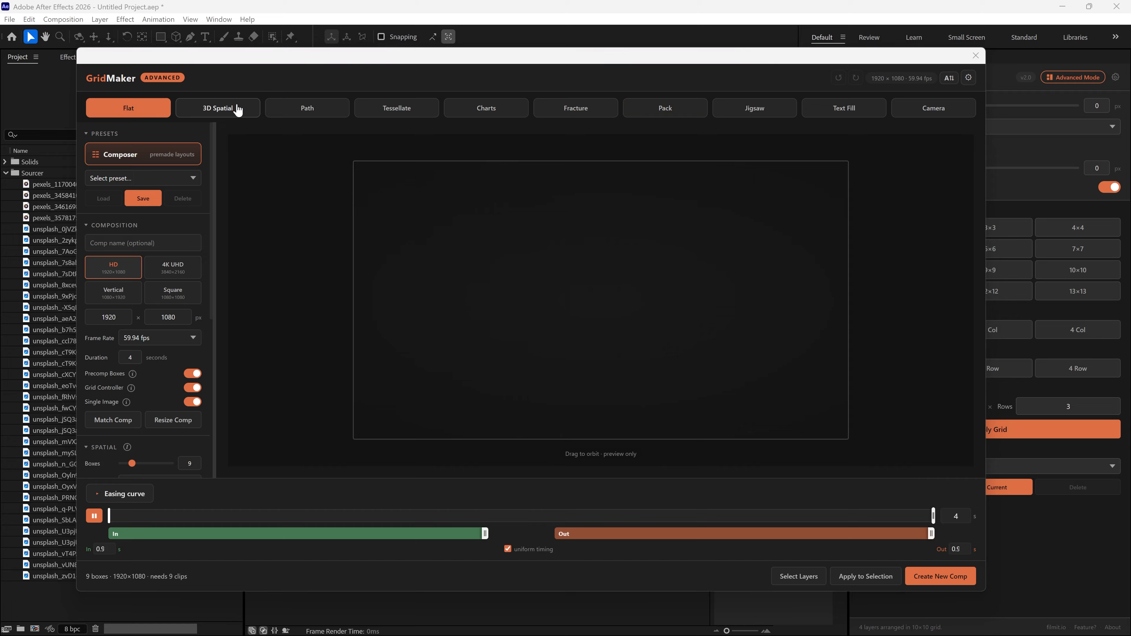
click(313, 109)
click(418, 111)
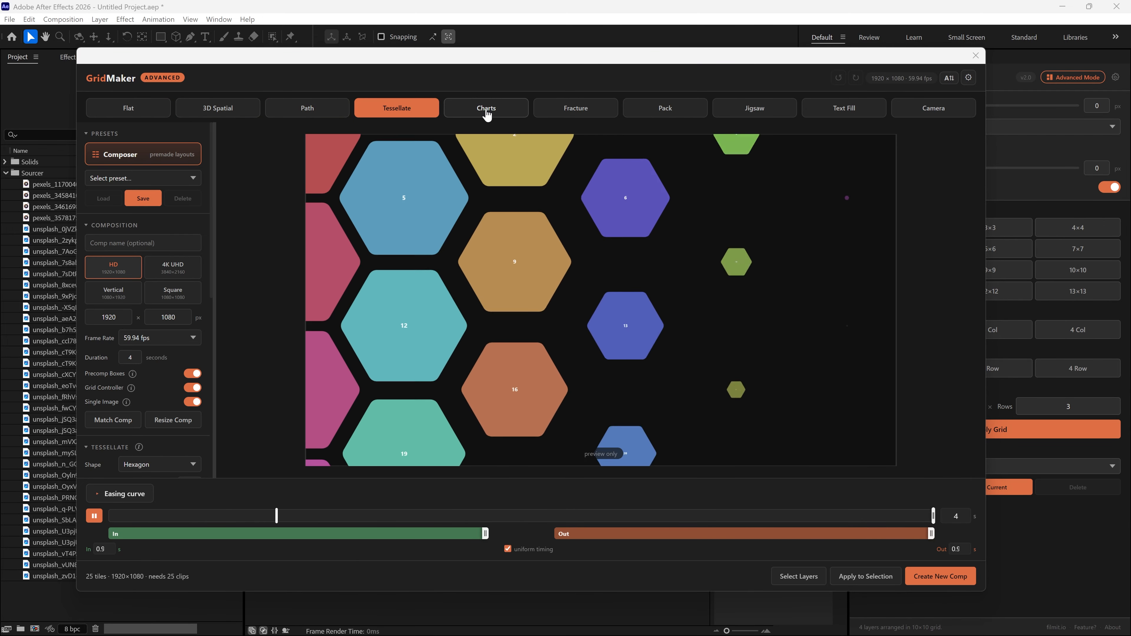
click(488, 116)
click(570, 115)
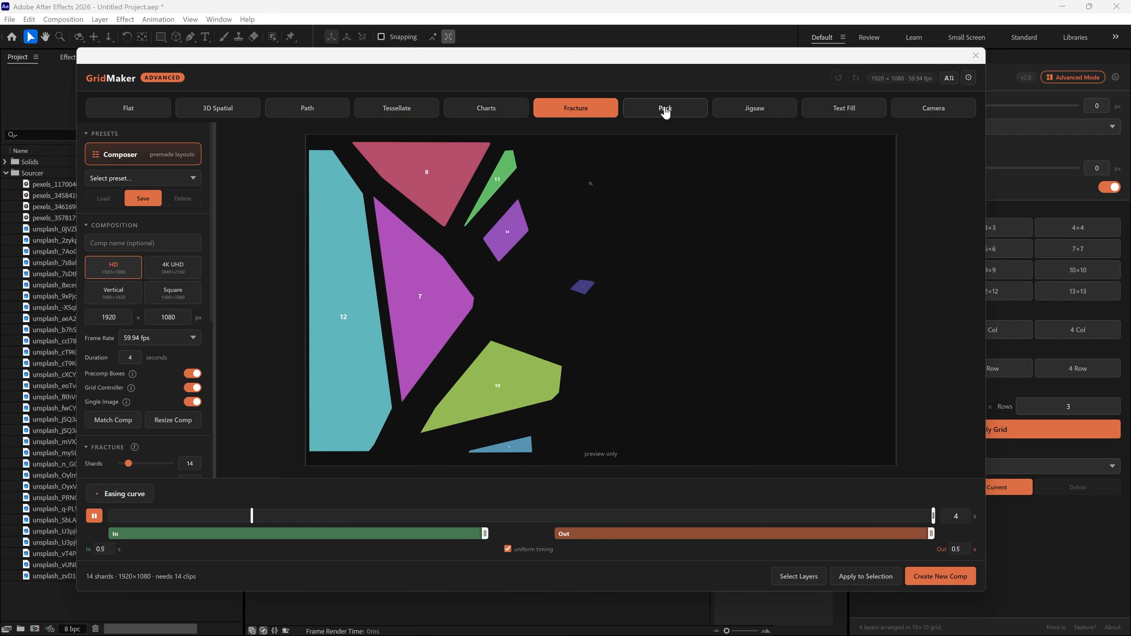
click(665, 111)
click(758, 112)
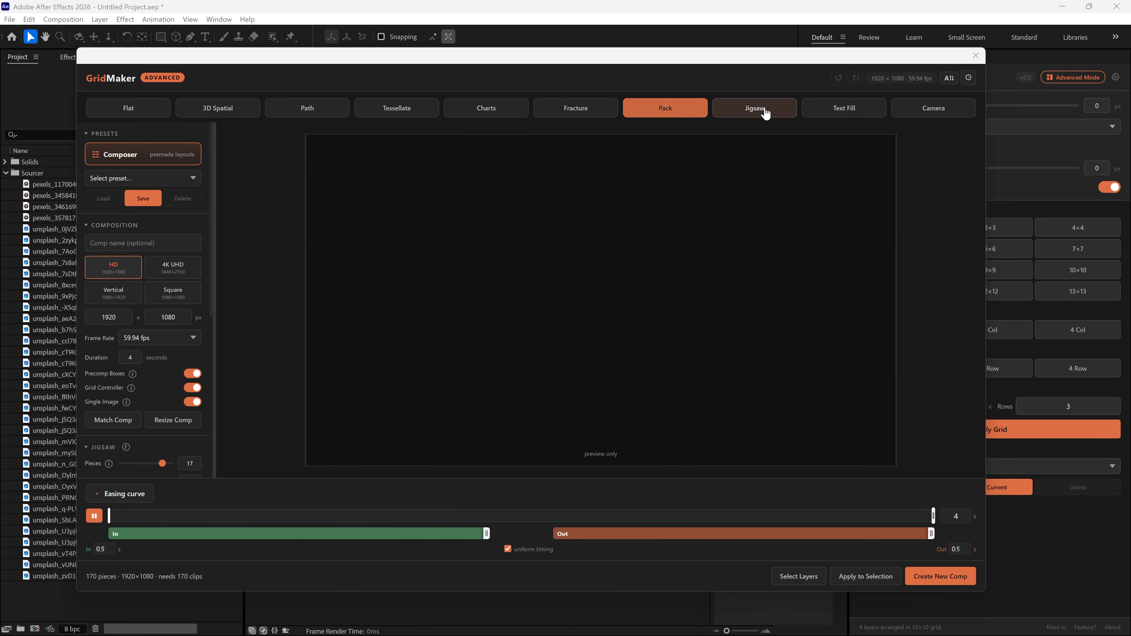
click(840, 111)
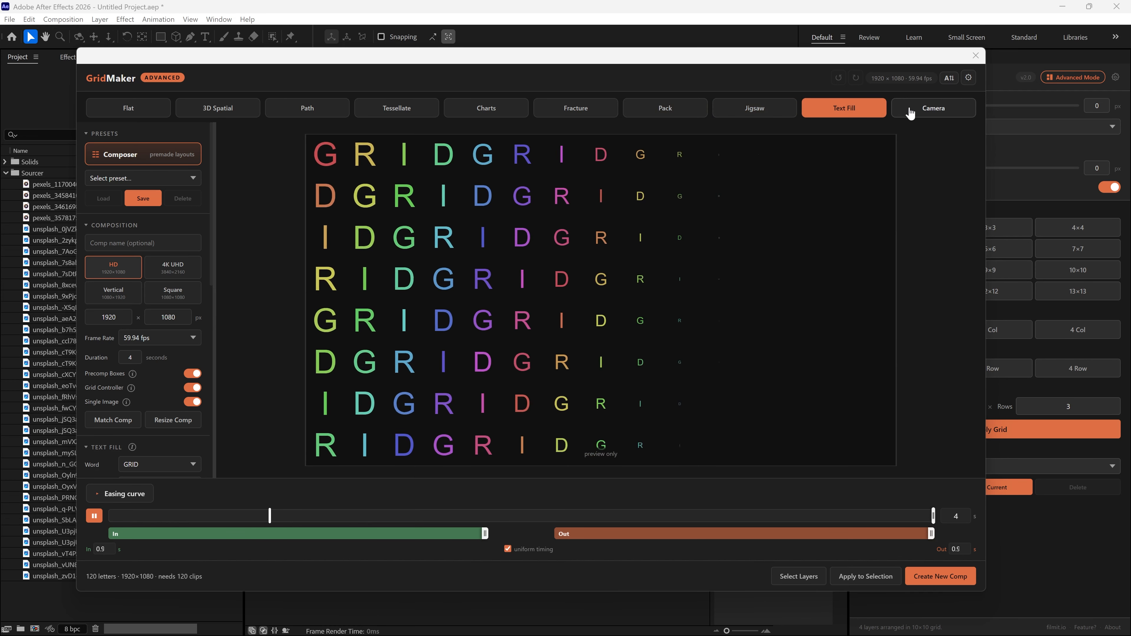
click(917, 110)
click(665, 108)
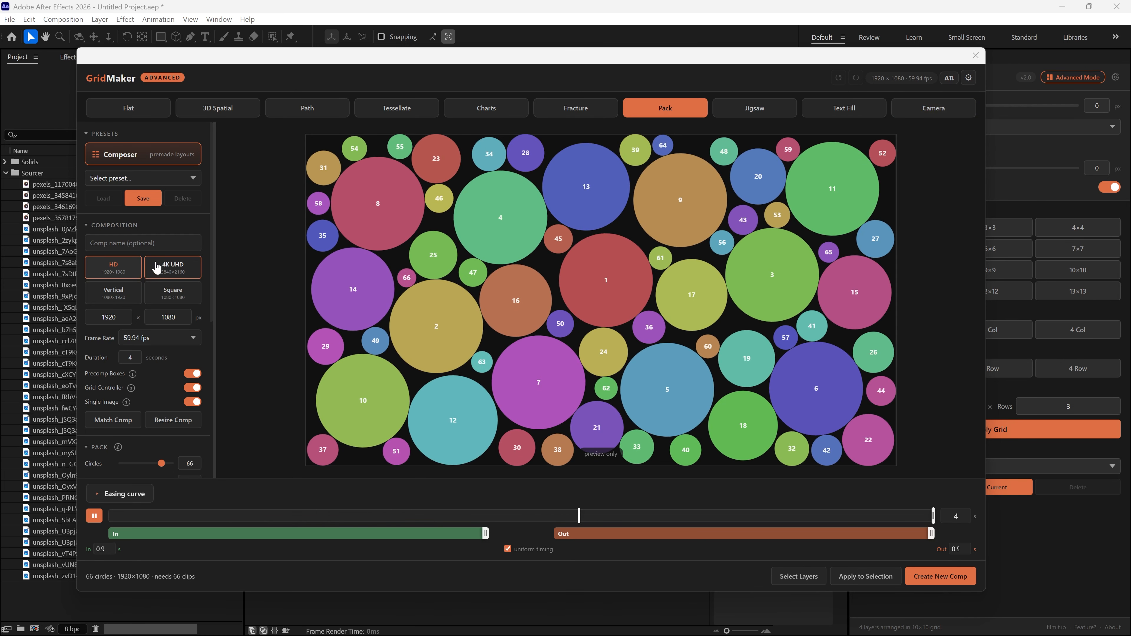
Set the Pack layout's circle count to 29
click(145, 165)
click(674, 172)
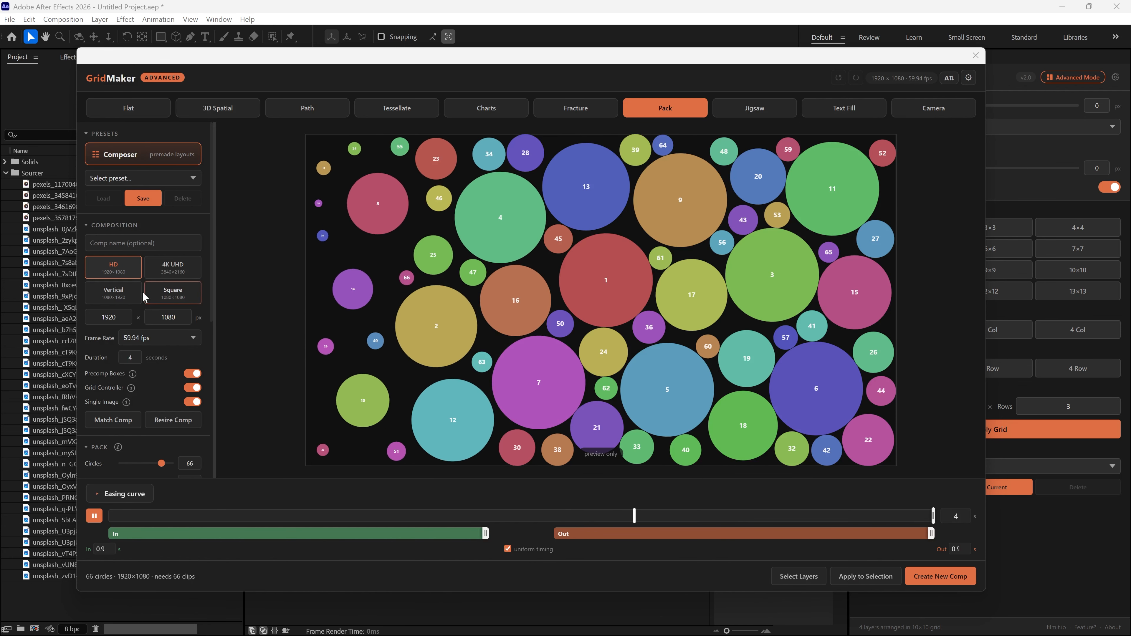
scroll(147, 287, down, 4)
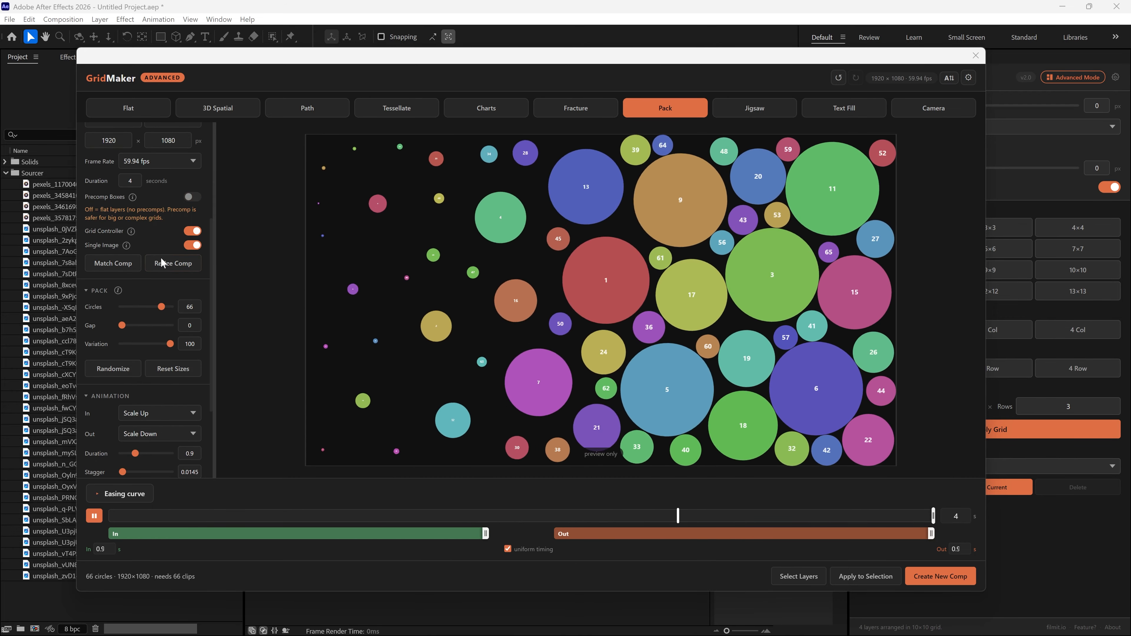
scroll(110, 213, down, 3)
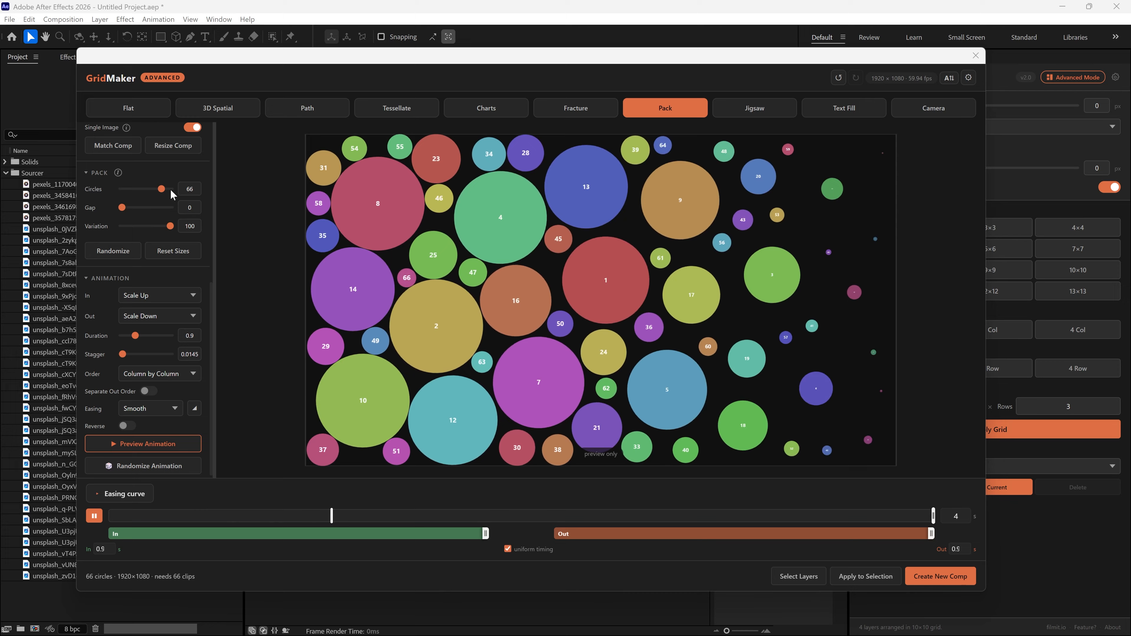
drag(161, 189, 139, 201)
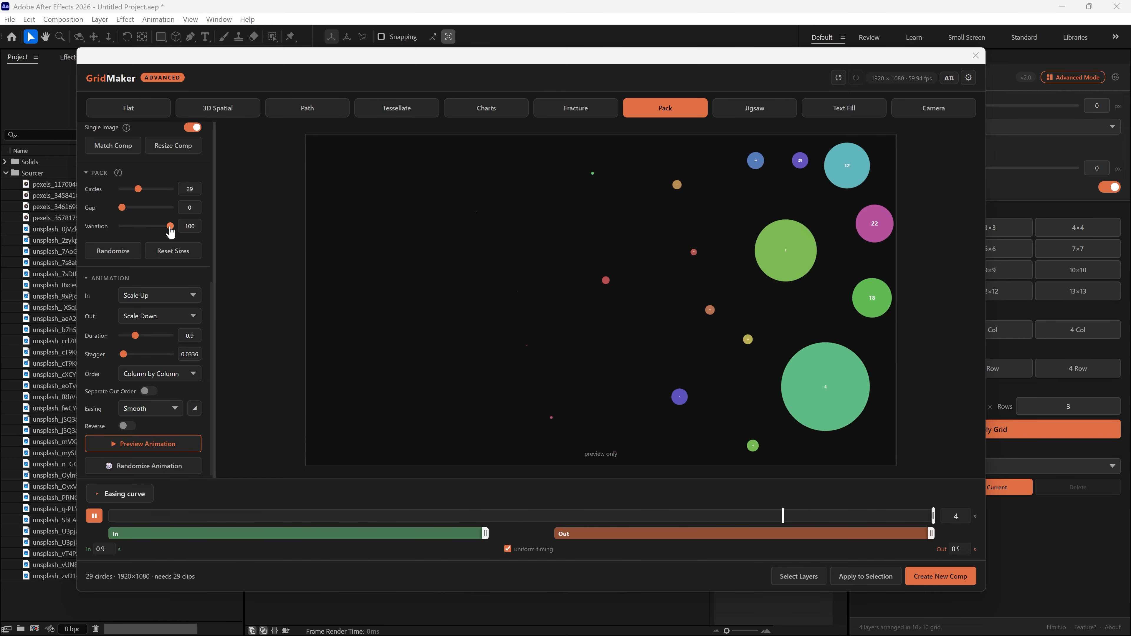
Keep the In animation as Scale Up and set the animation order to Center Out
click(188, 294)
click(181, 284)
click(169, 374)
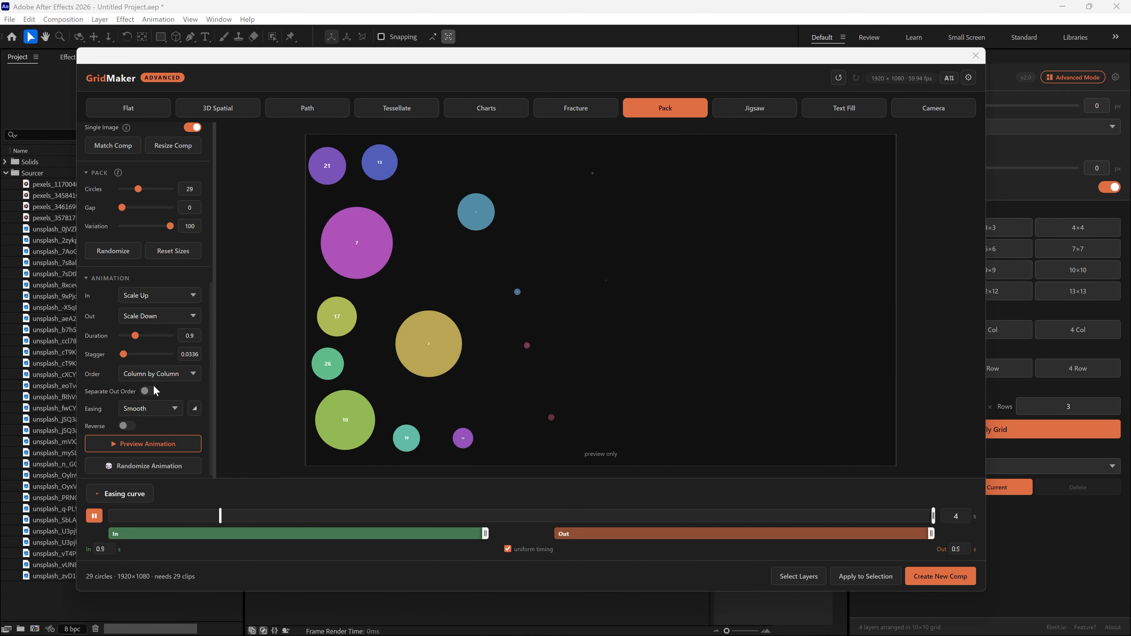
click(174, 415)
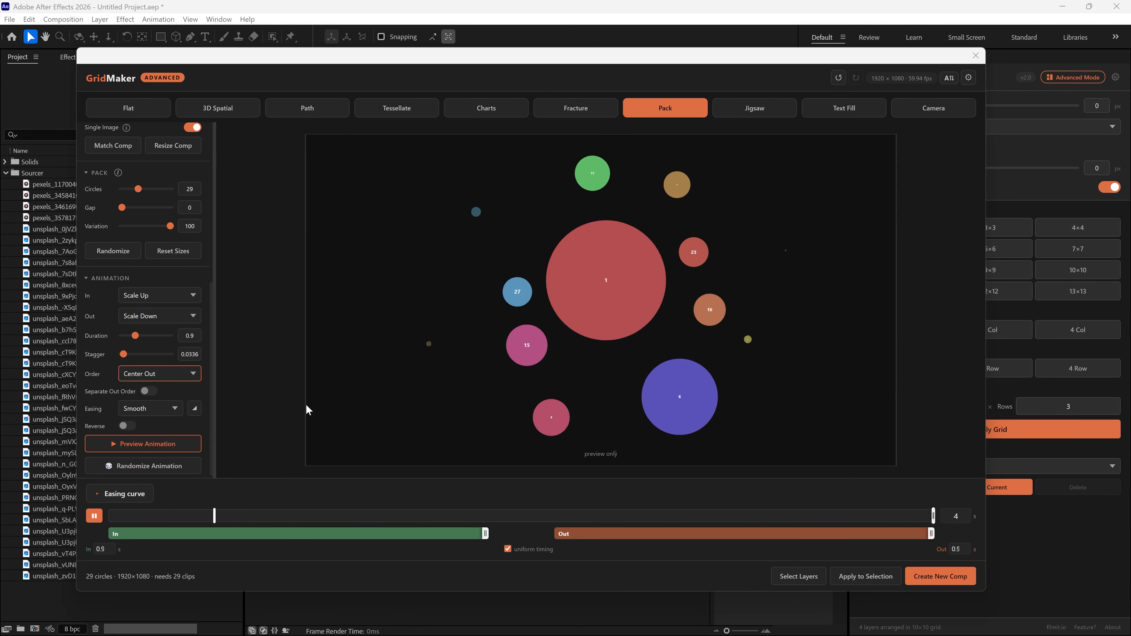
Inspect the easing presets and the easing curve editor, then collapse the editor
scroll(142, 321, down, 1)
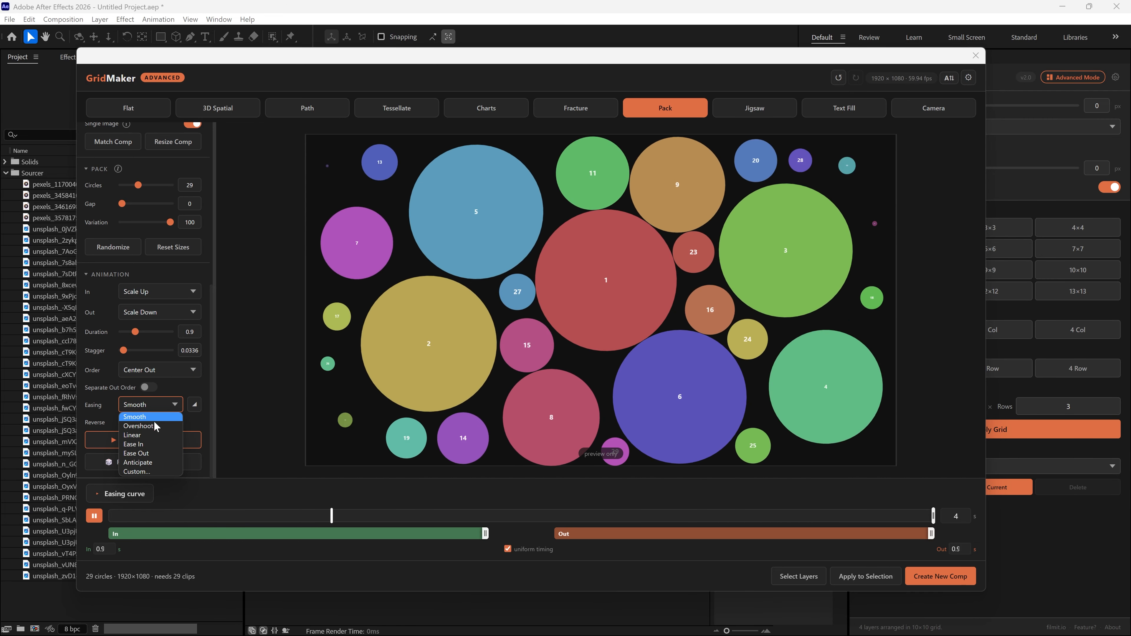
click(194, 495)
click(141, 495)
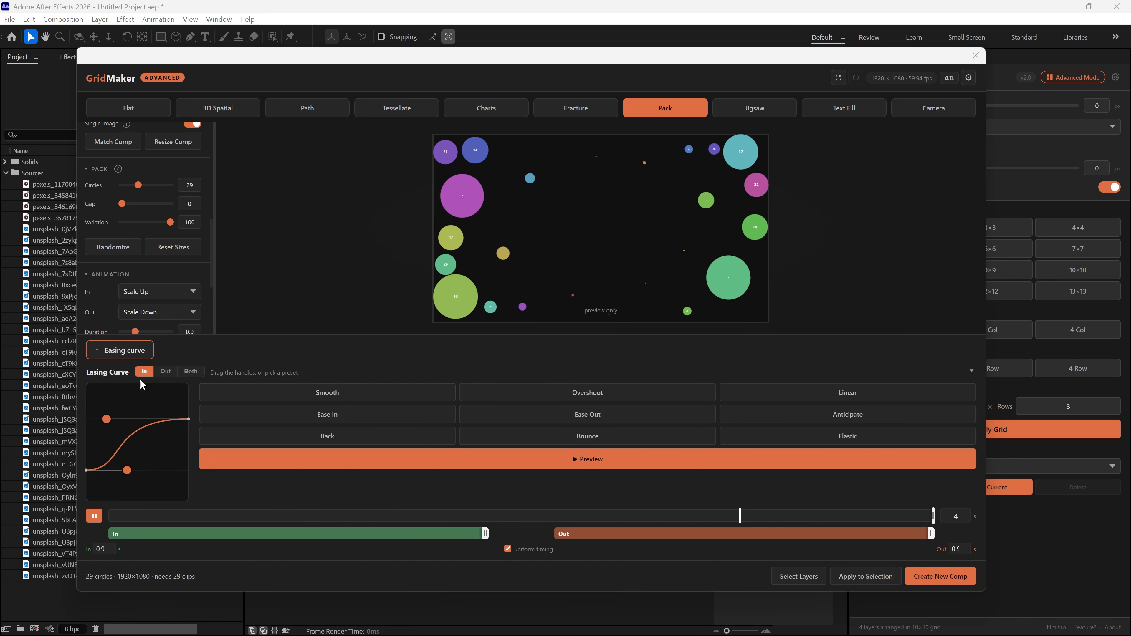
click(144, 350)
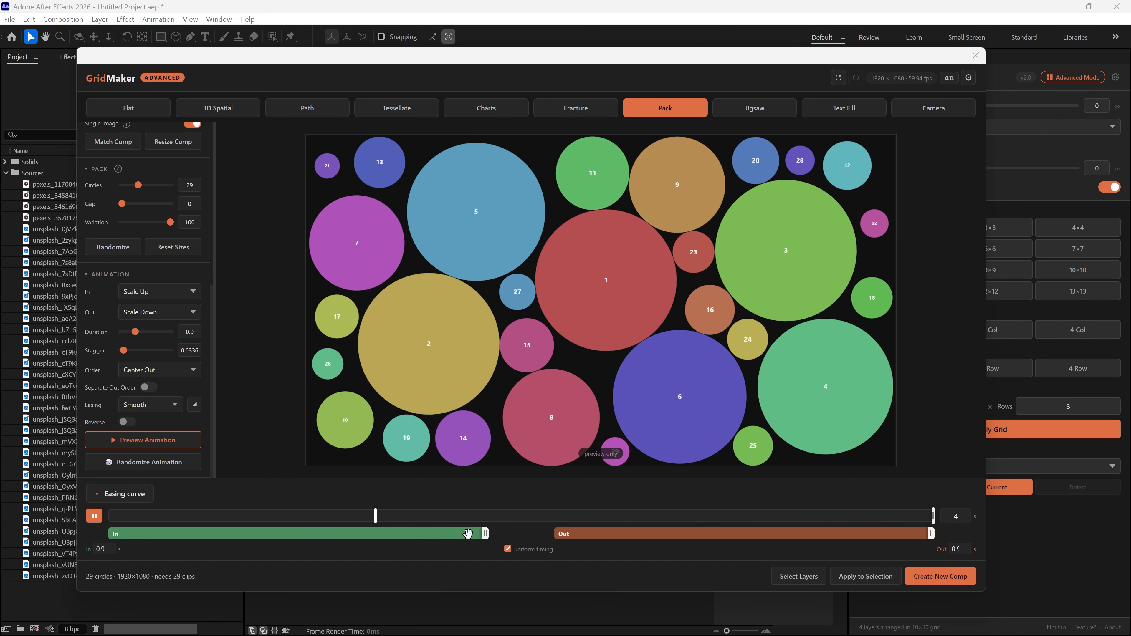
Shorten the In and Out animation ranges for a total duration of 2.6 s
drag(485, 533, 349, 538)
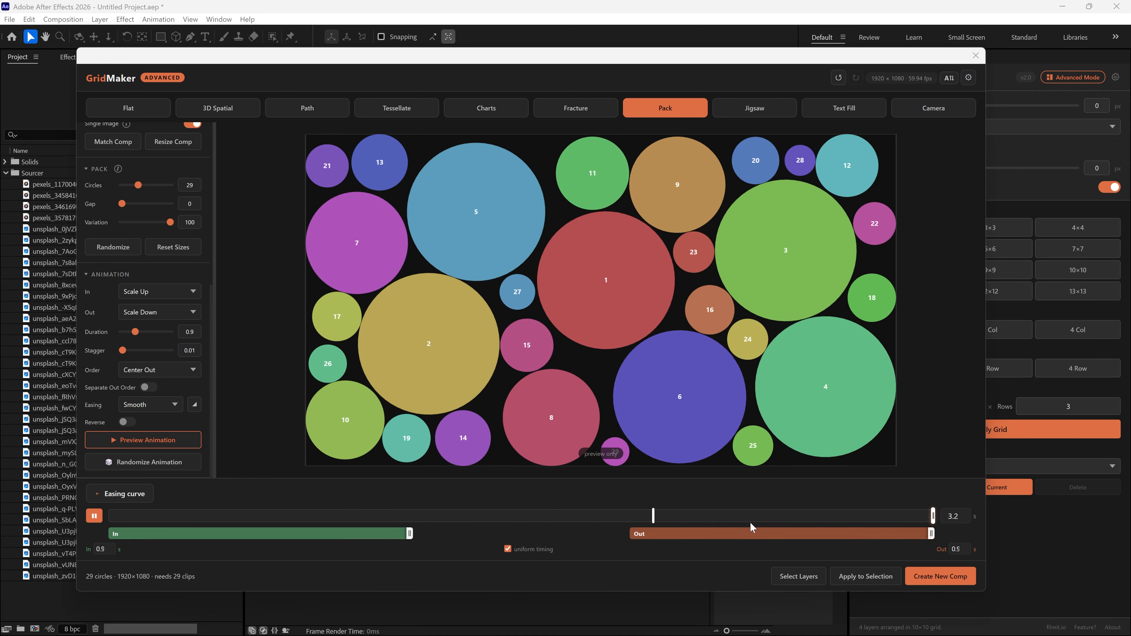
drag(751, 524, 642, 527)
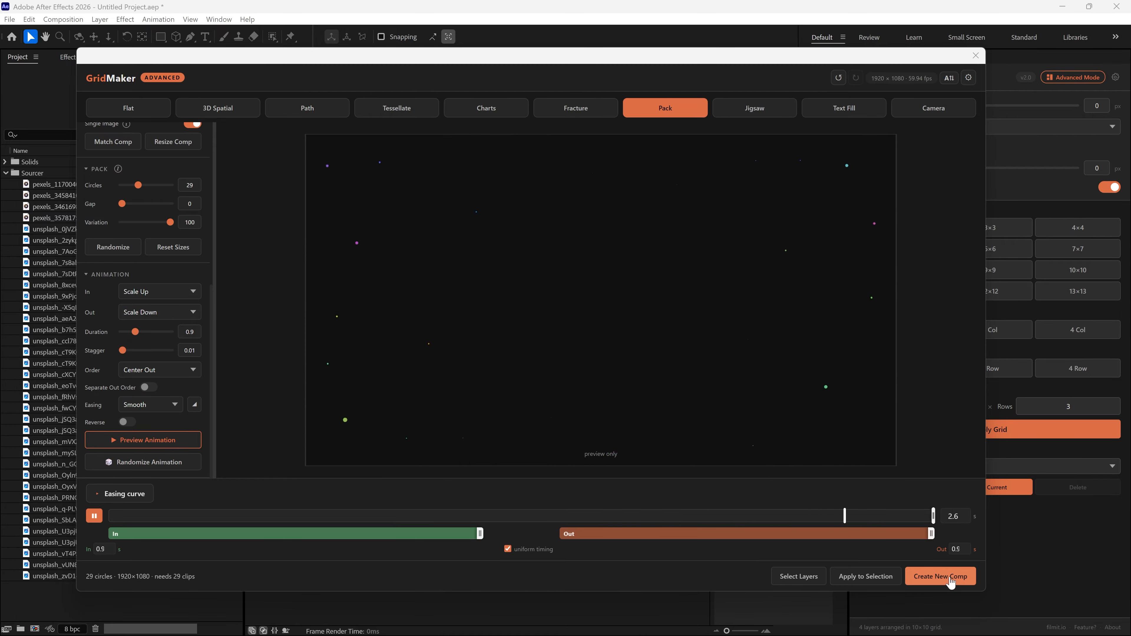
Create a new comp from the Pack layout, close GridMaker and play the result
click(940, 576)
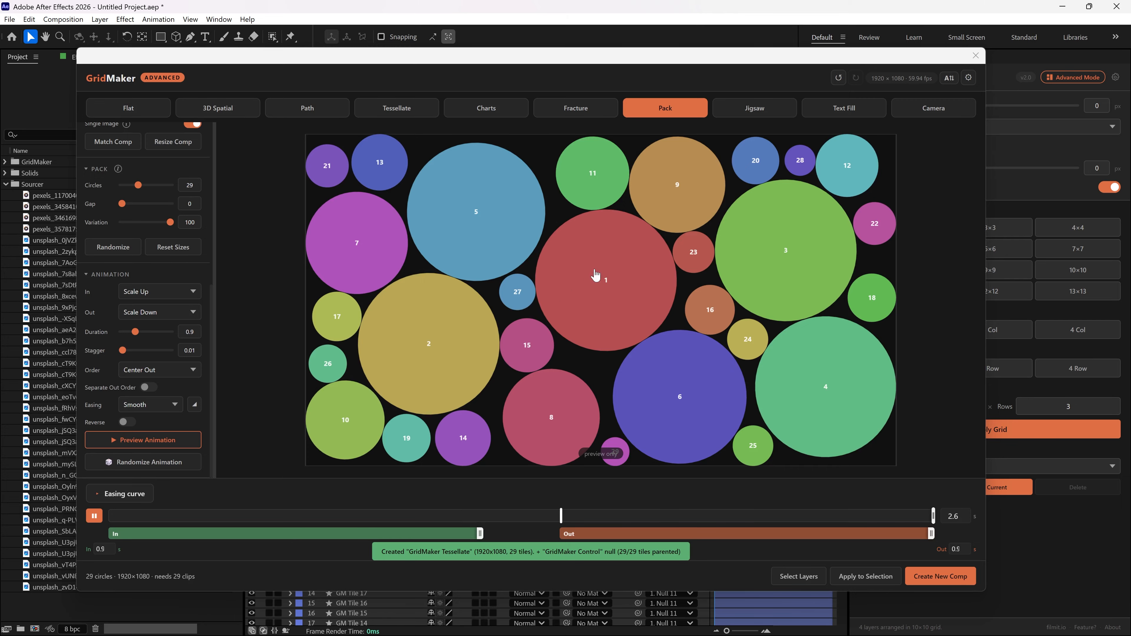
click(976, 57)
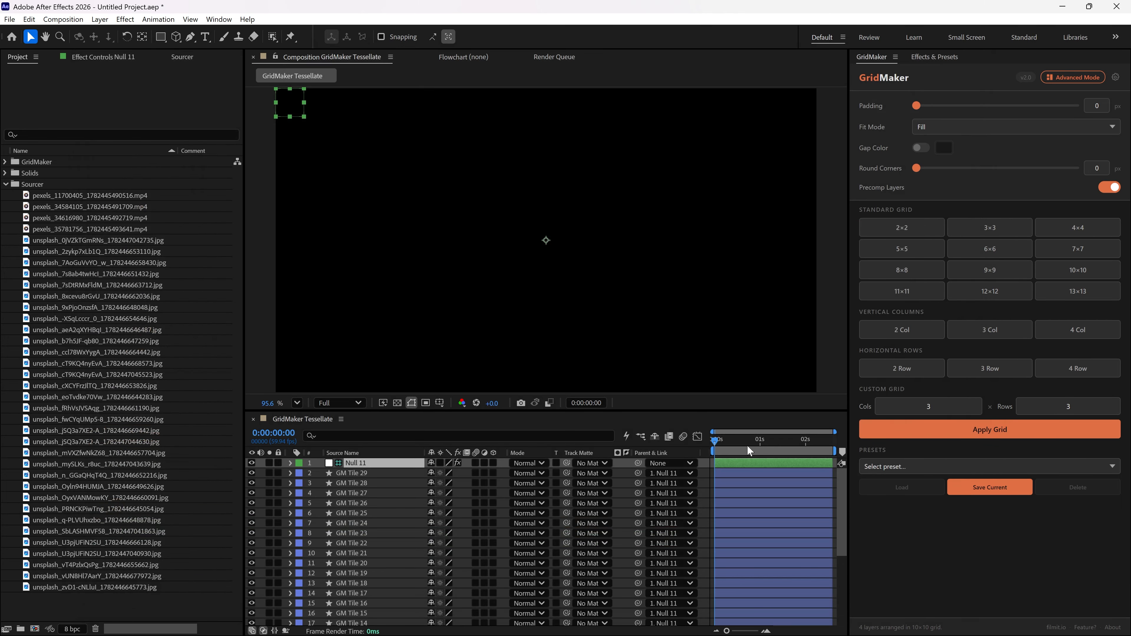
key(space)
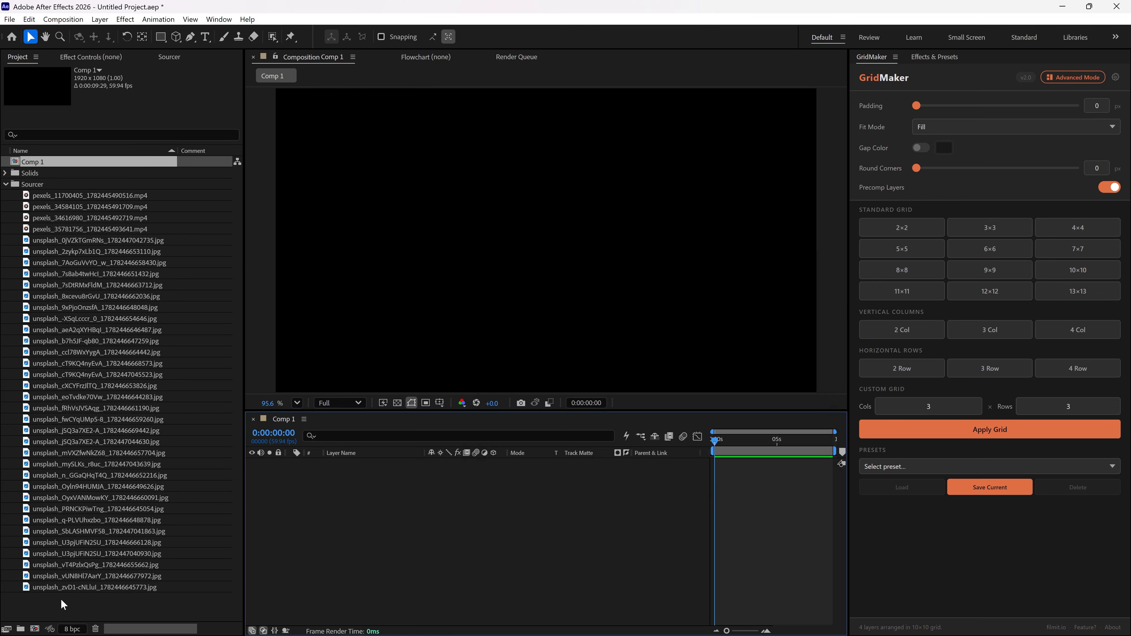
Add all the Unsplash images from the Sourcer folder to Comp 1 as layers
drag(61, 598, 83, 271)
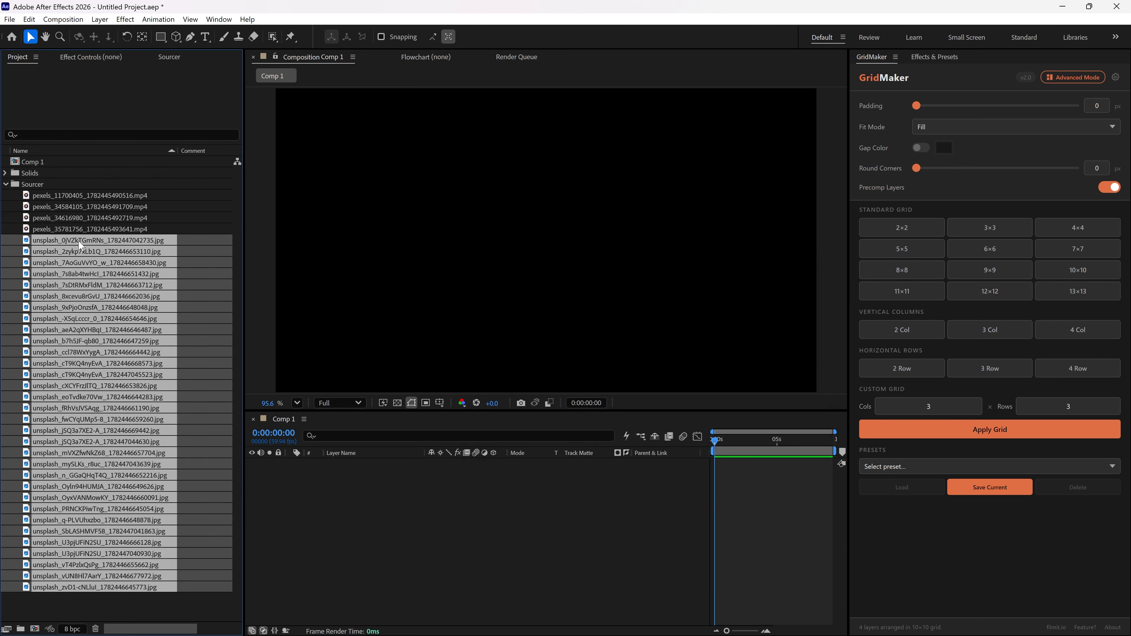
drag(459, 522, 512, 531)
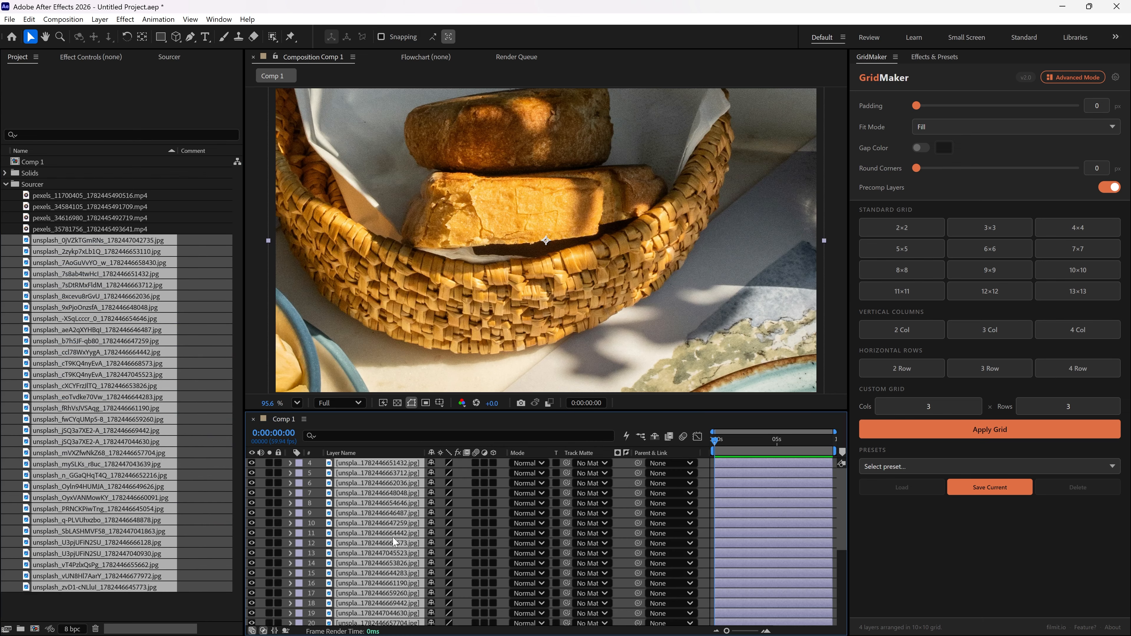
Scroll through the image layers in the Comp 1 timeline
scroll(393, 541, down, 4)
click(623, 342)
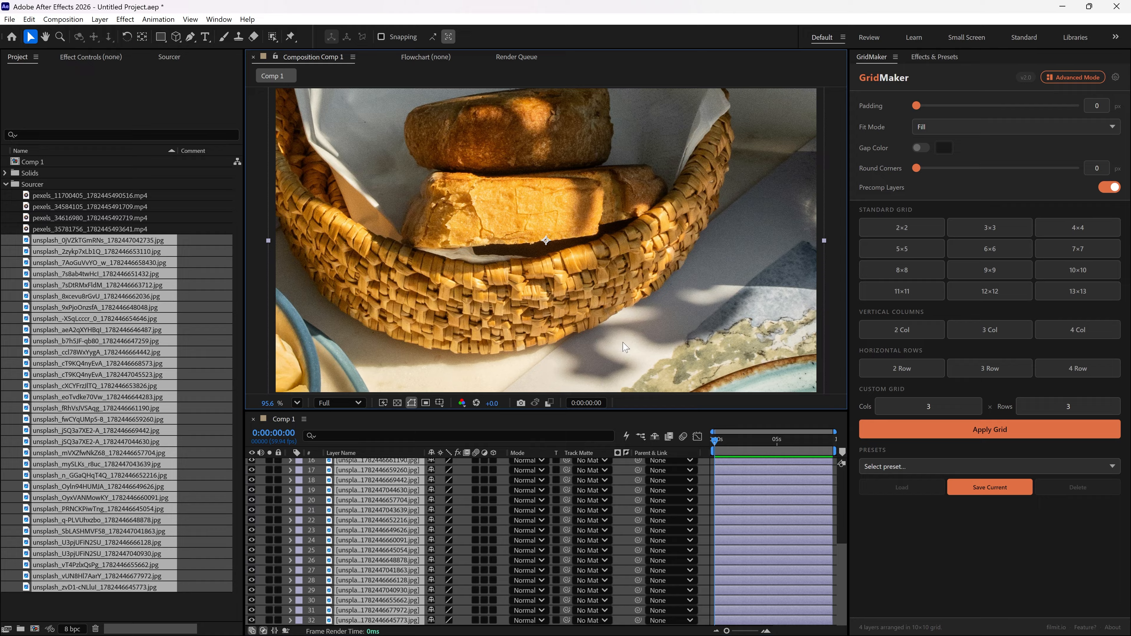
click(353, 601)
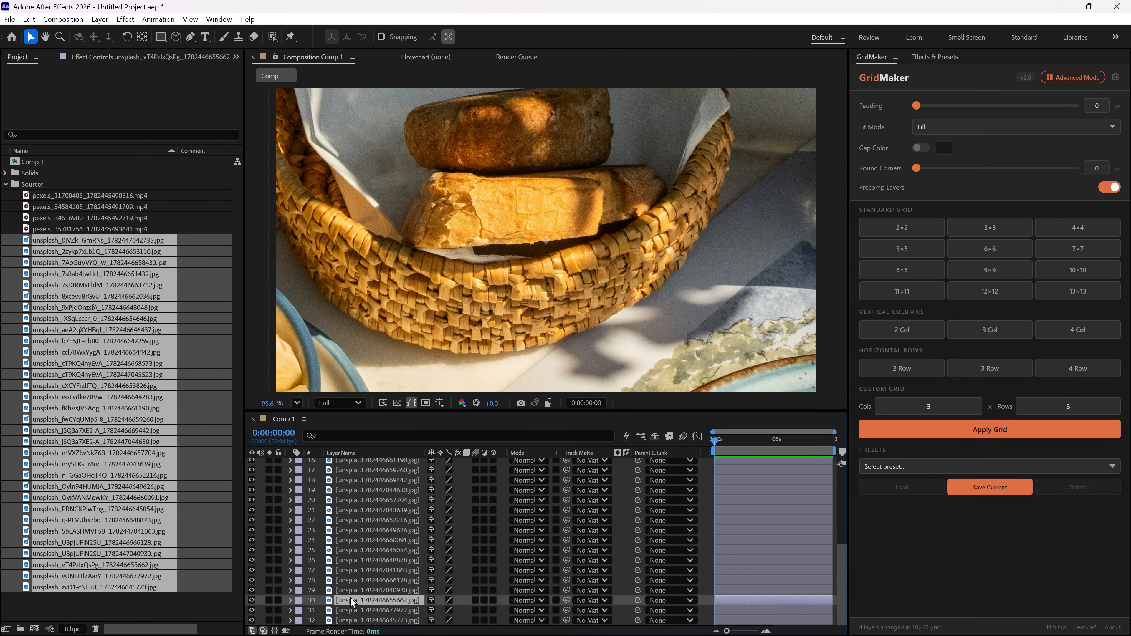
shift+click(367, 621)
key(F2)
scroll(374, 589, up, 1)
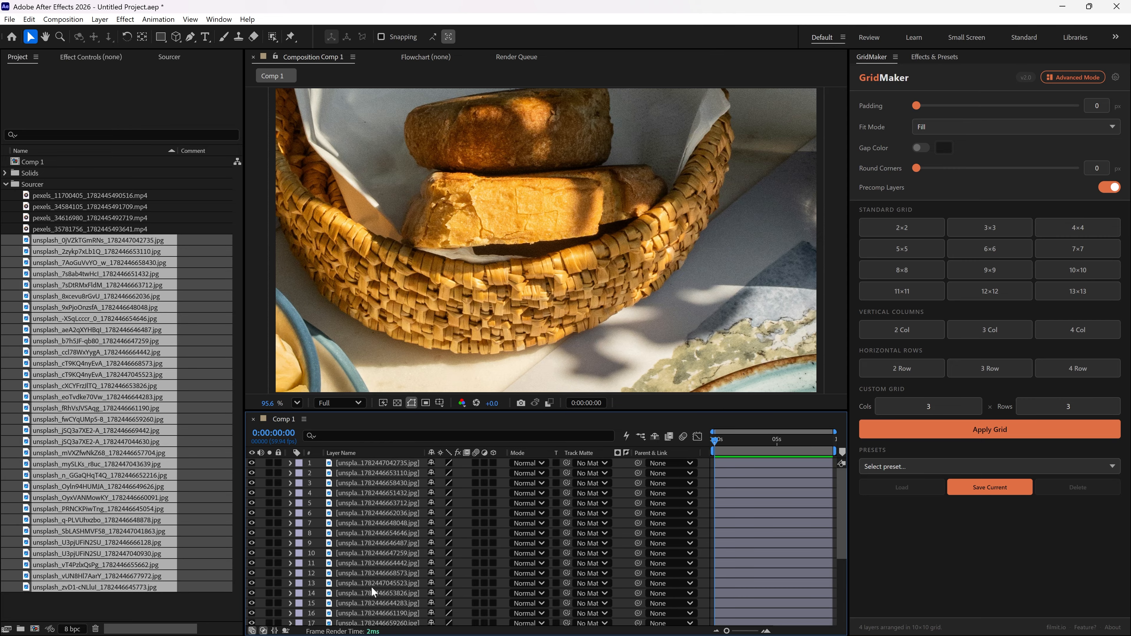
scroll(414, 483, up, 4)
Browse the Pexels, Pixabay and Unsplash libraries in the Sourcer panel
click(169, 59)
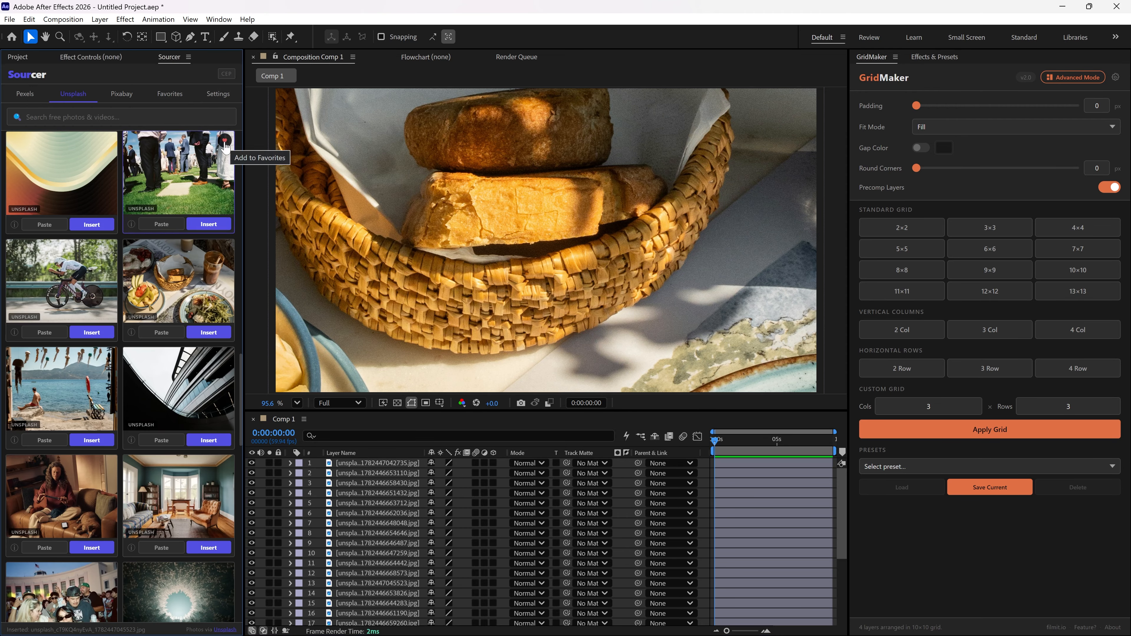
click(18, 101)
click(108, 103)
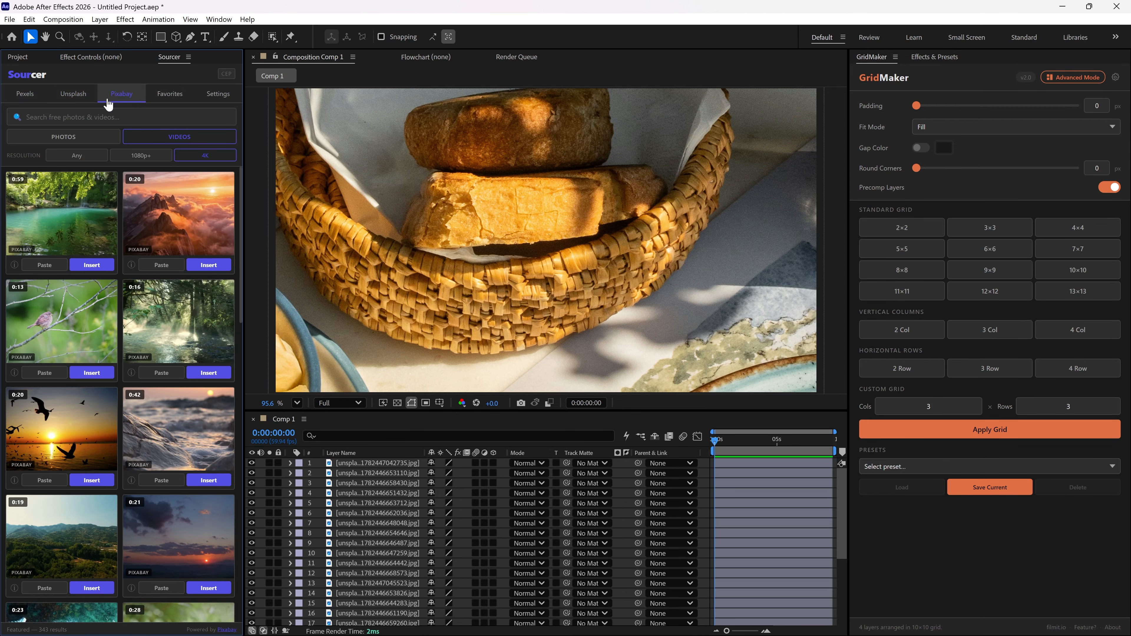
click(76, 94)
scroll(213, 378, down, 5)
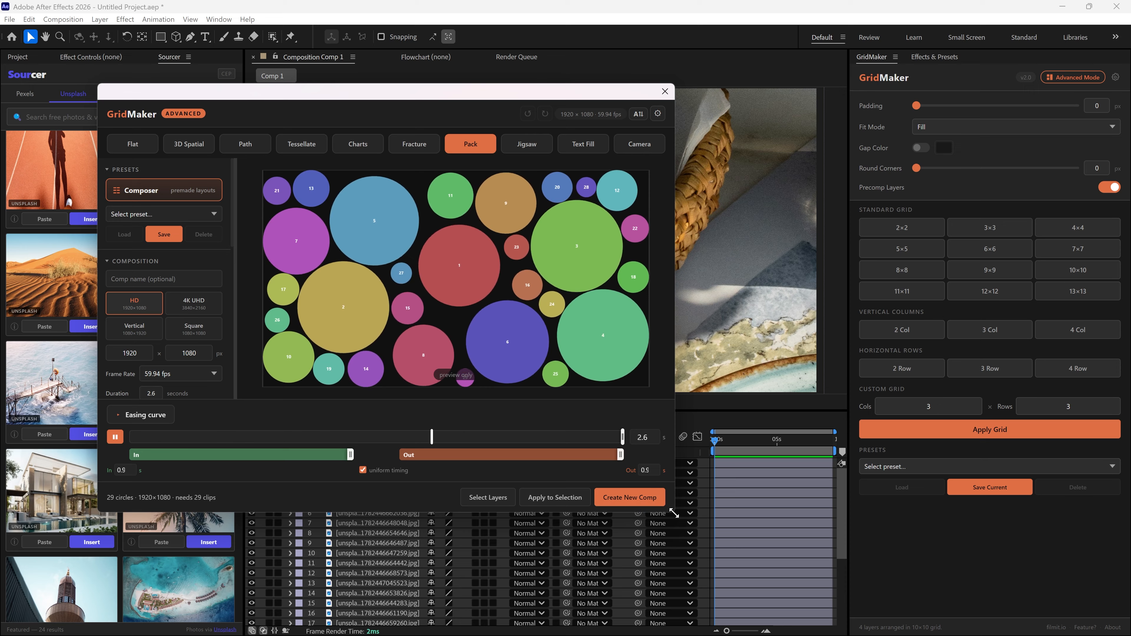
Enlarge the GridMaker dialog and try applying the Pack layout to the selected layers
drag(675, 514, 805, 556)
click(619, 541)
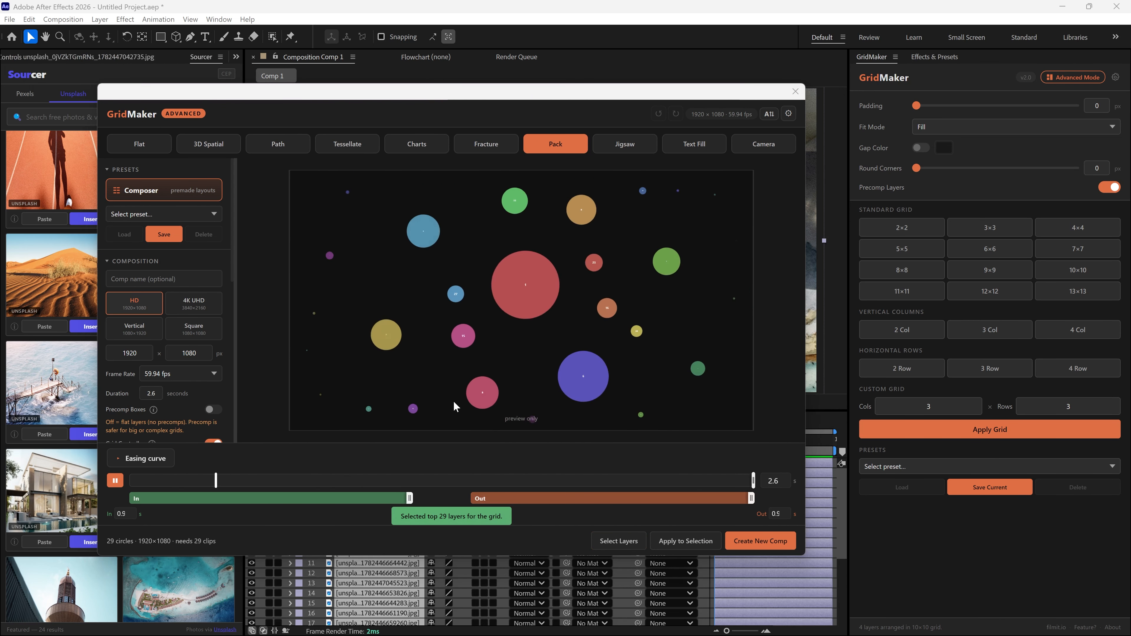
click(685, 541)
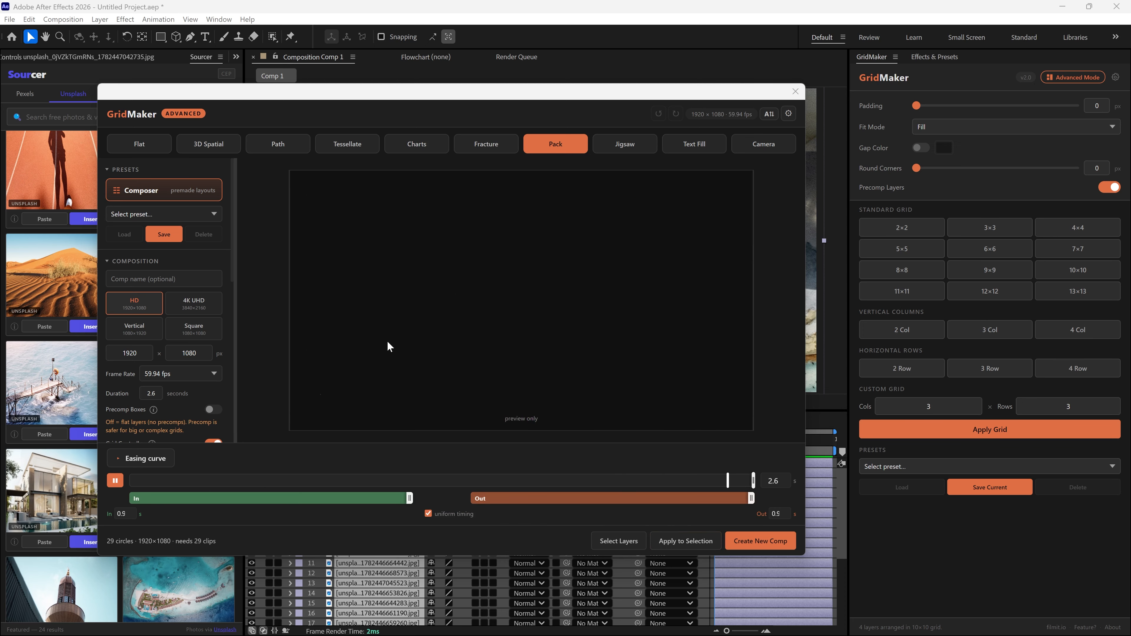
Turn off Single Image and apply the Pack layout to the selected Unsplash image layers
scroll(213, 311, down, 3)
click(213, 291)
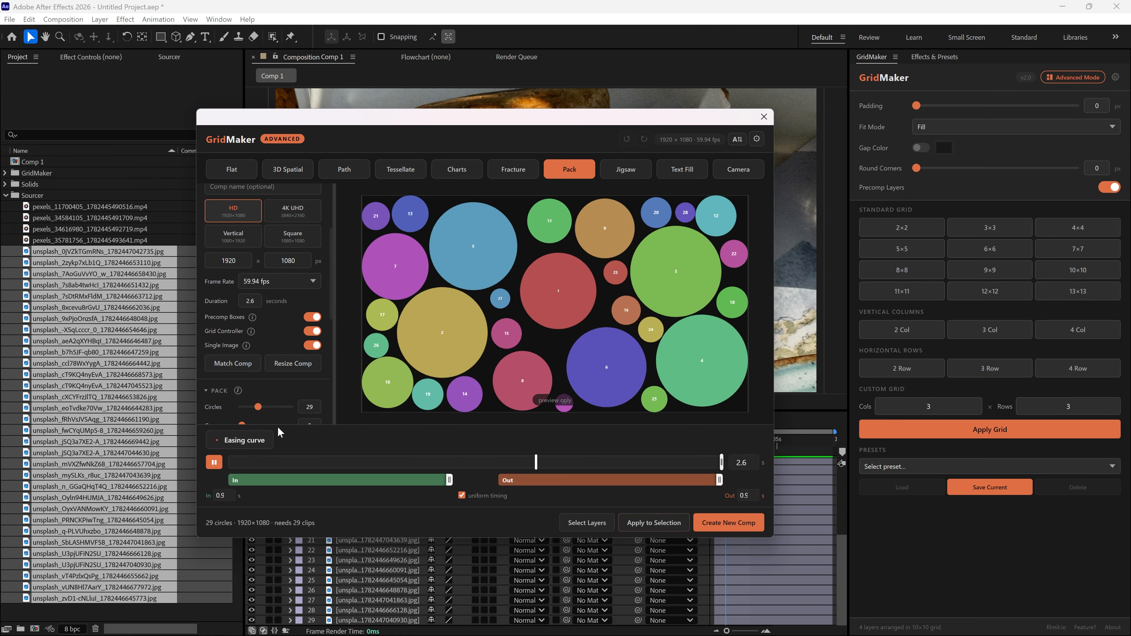
click(588, 525)
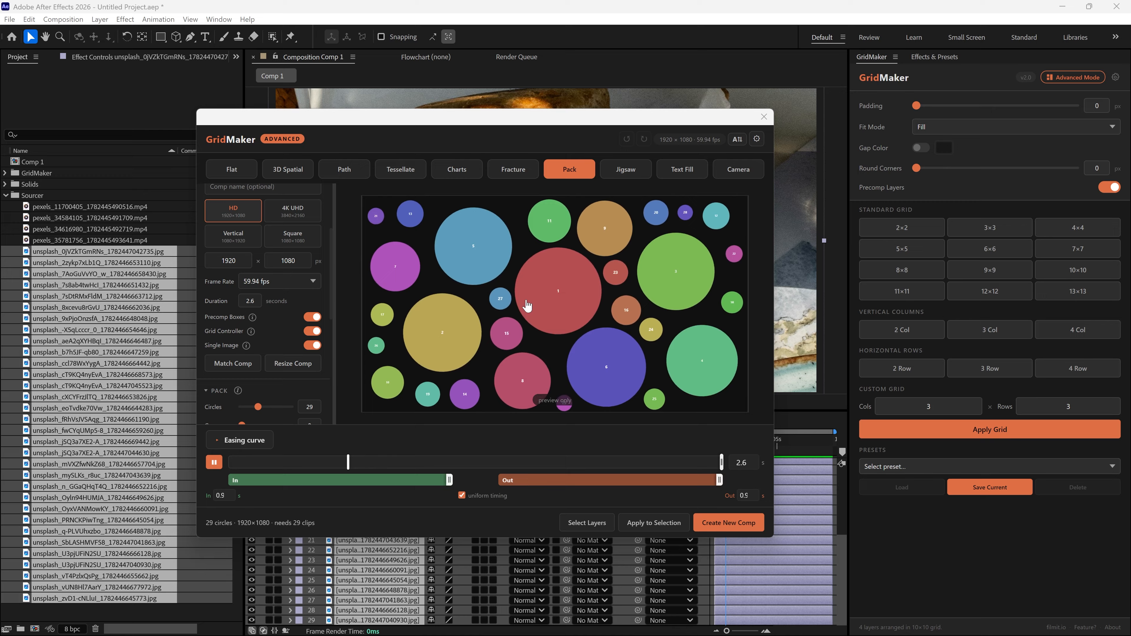
click(312, 346)
click(654, 523)
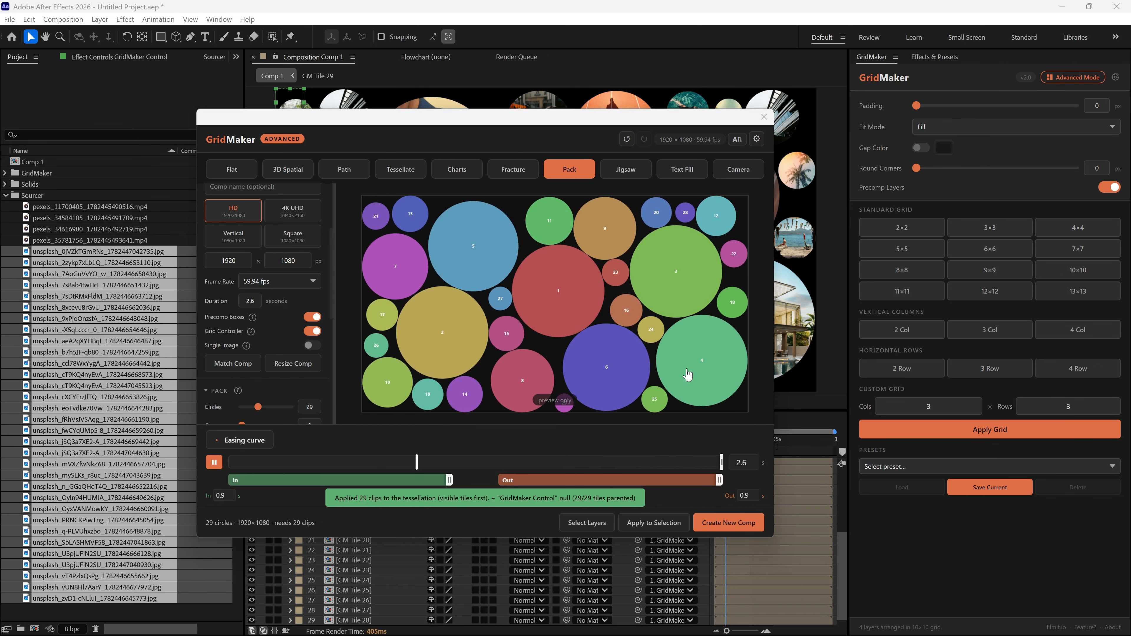
Close GridMaker and play Comp 1 from the start of the timeline
click(764, 116)
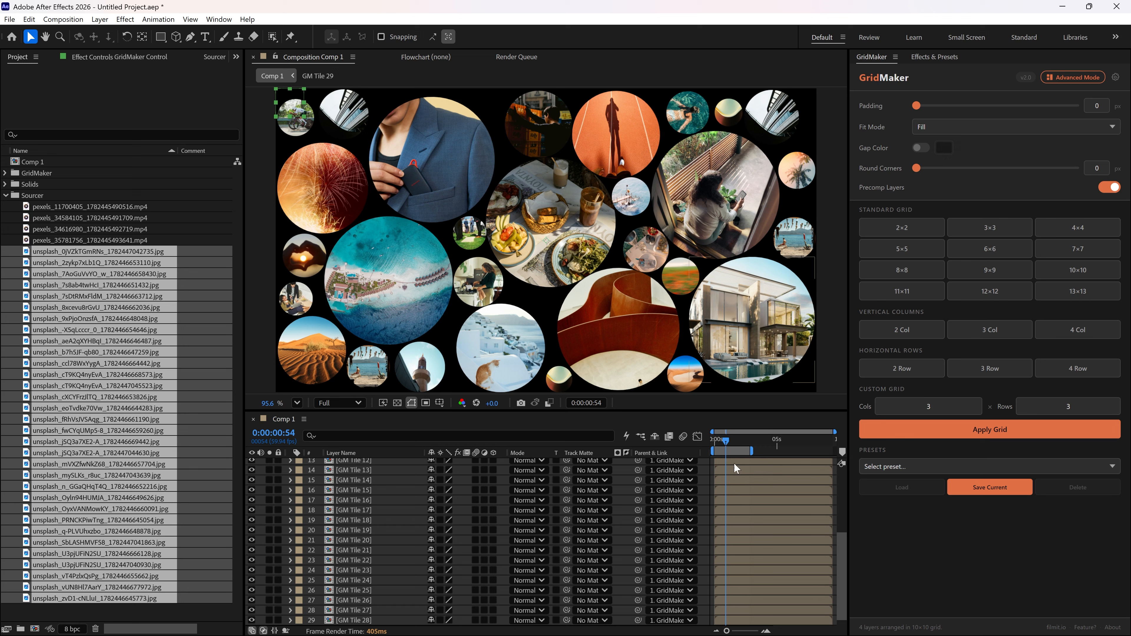
click(714, 441)
key(space)
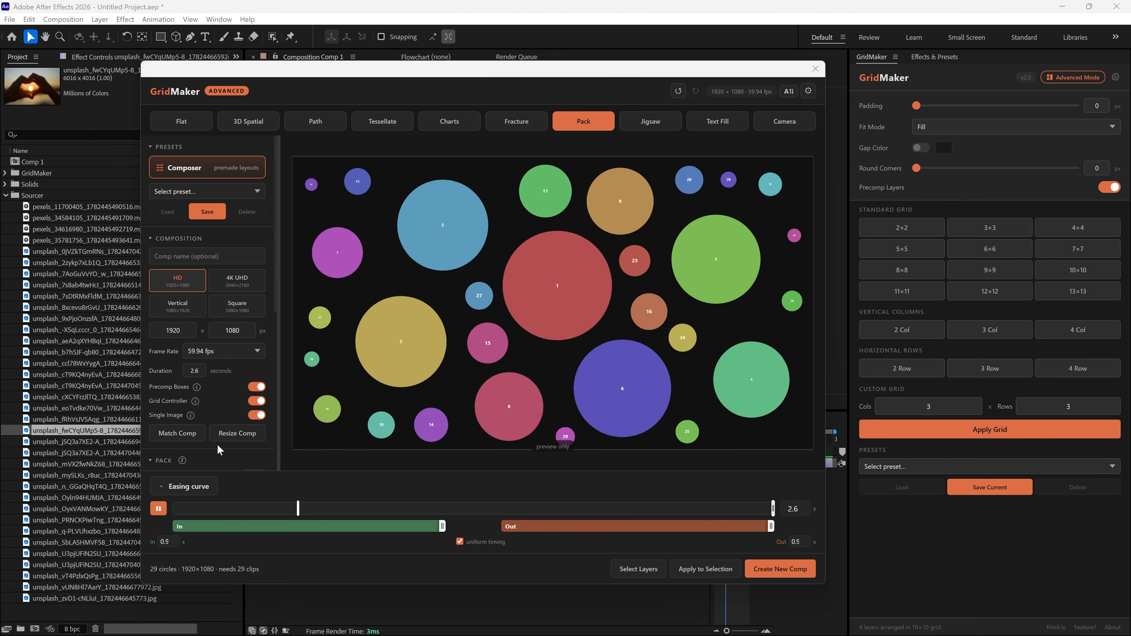
Apply the Pack layout with Single Image on using the selected sunset photo, and scrub the timeline to preview it
click(659, 570)
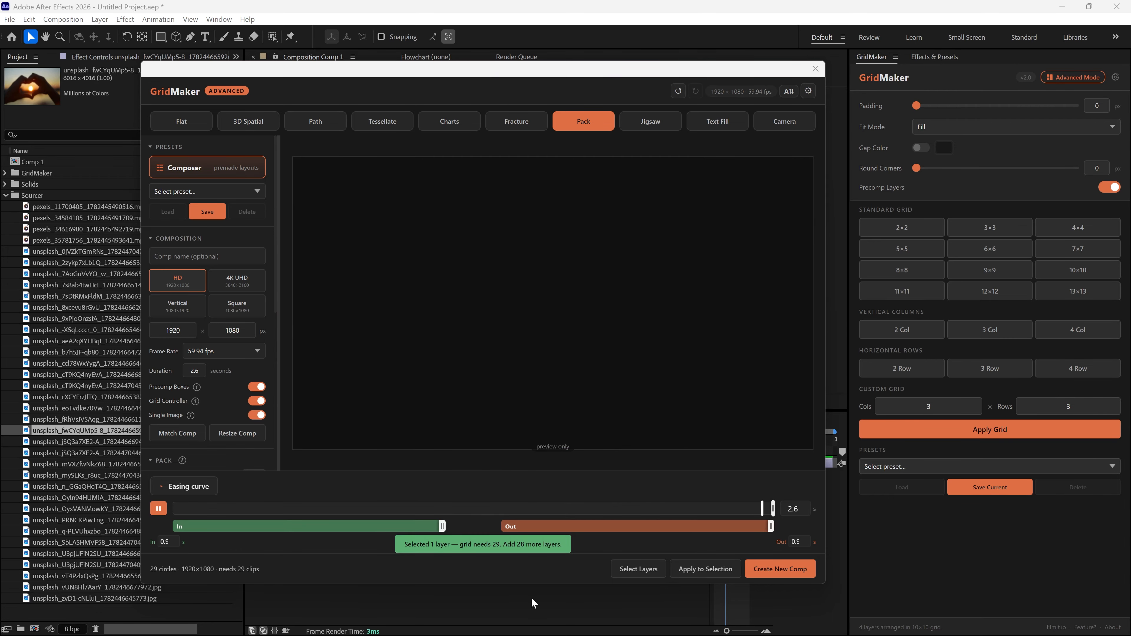
click(705, 569)
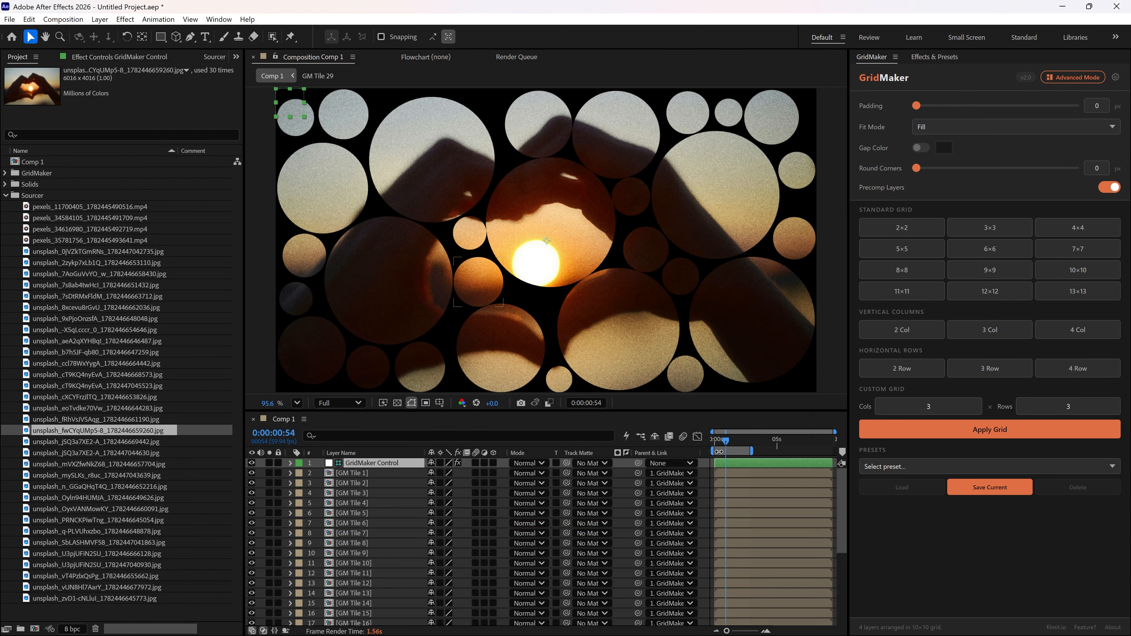
drag(727, 440, 714, 443)
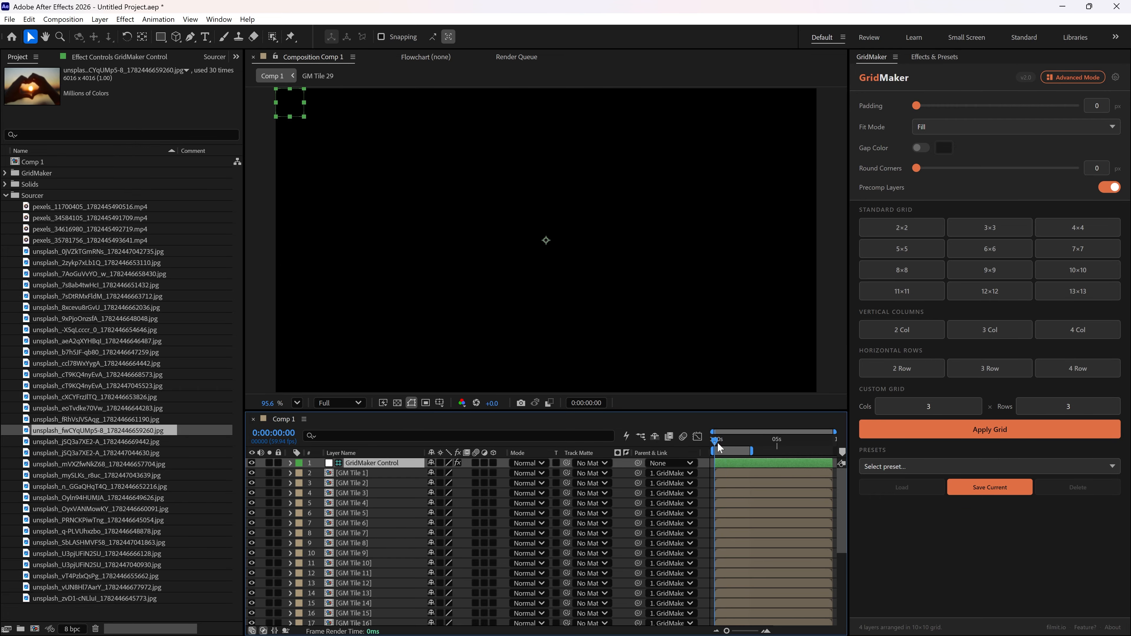
click(726, 441)
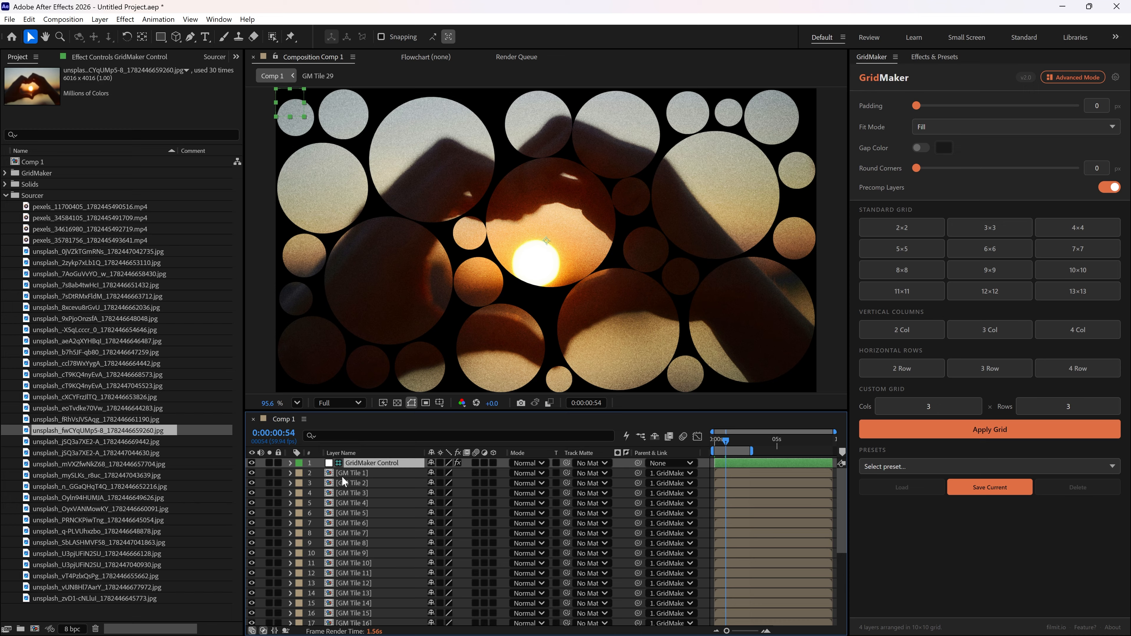
Open the GM Tile 1 precomp to inspect its image layer, then return to Comp 1
click(363, 473)
double_click(363, 473)
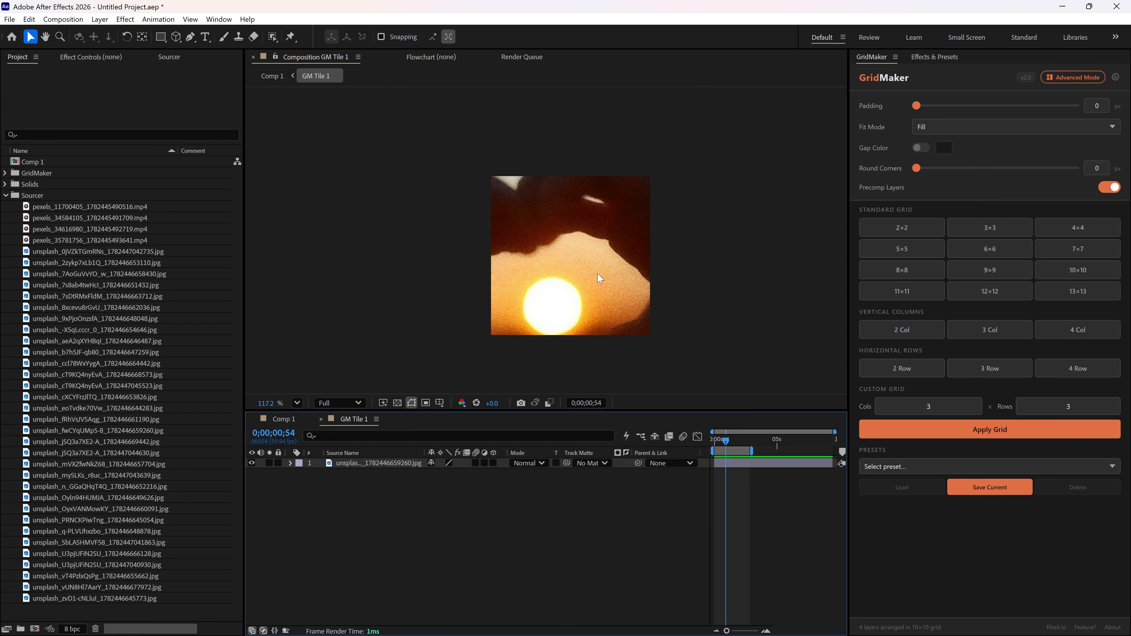
scroll(556, 249, down, 5)
click(558, 273)
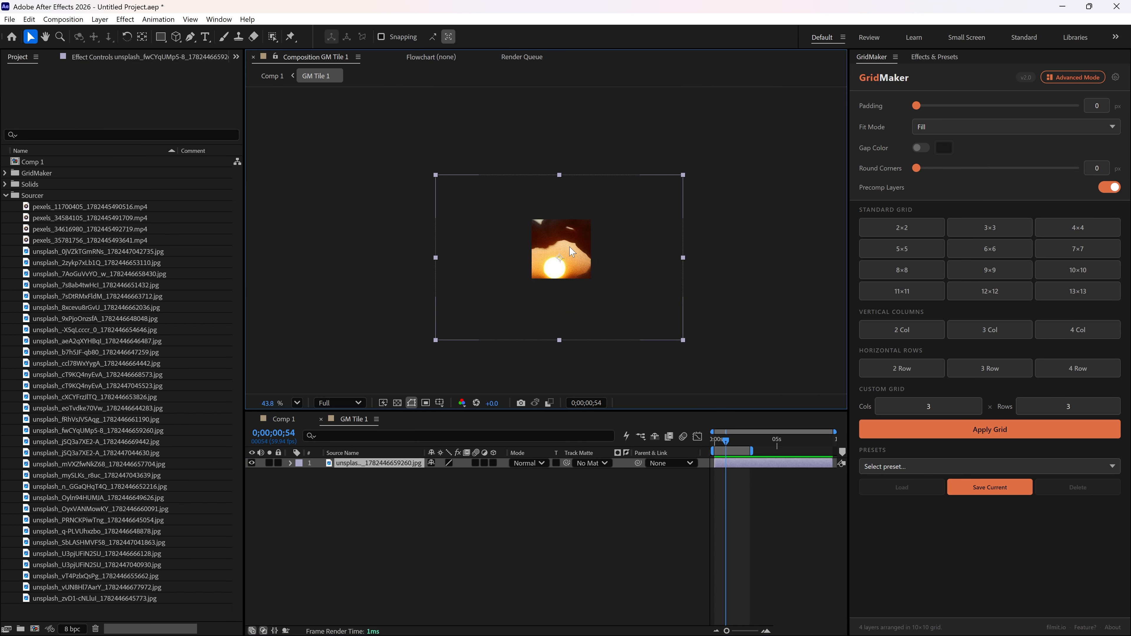
scroll(574, 271, up, 5)
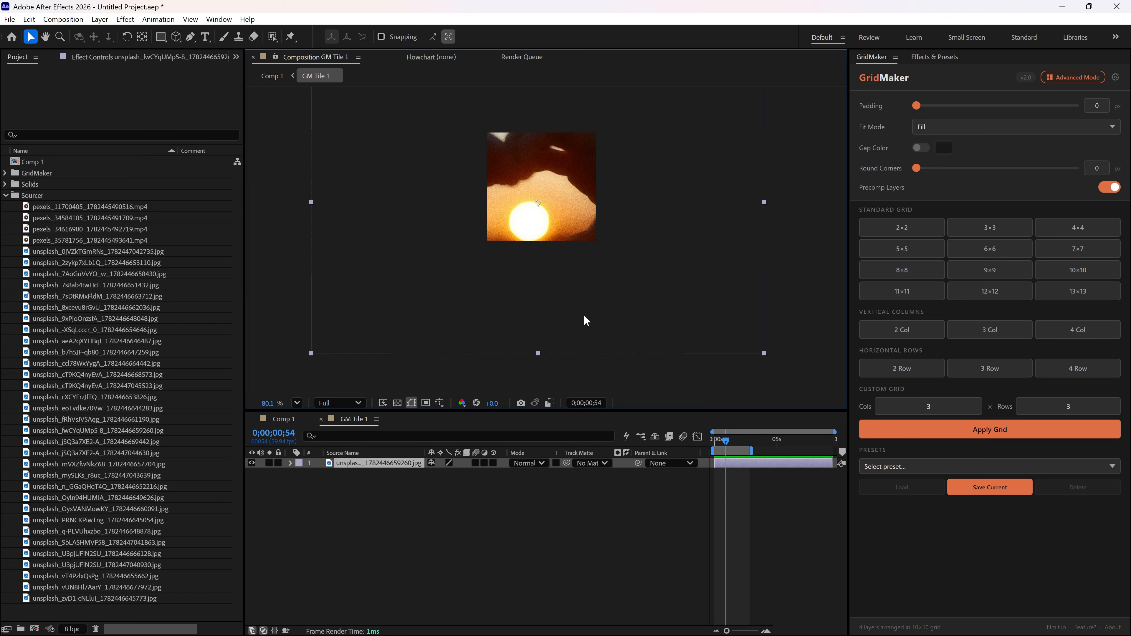
click(273, 76)
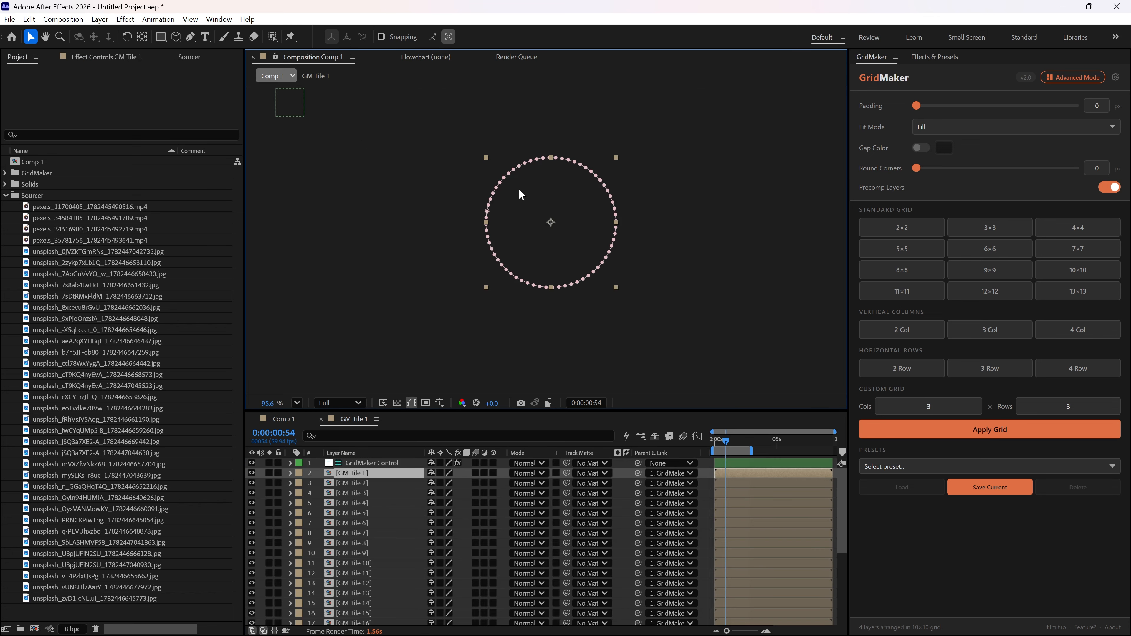